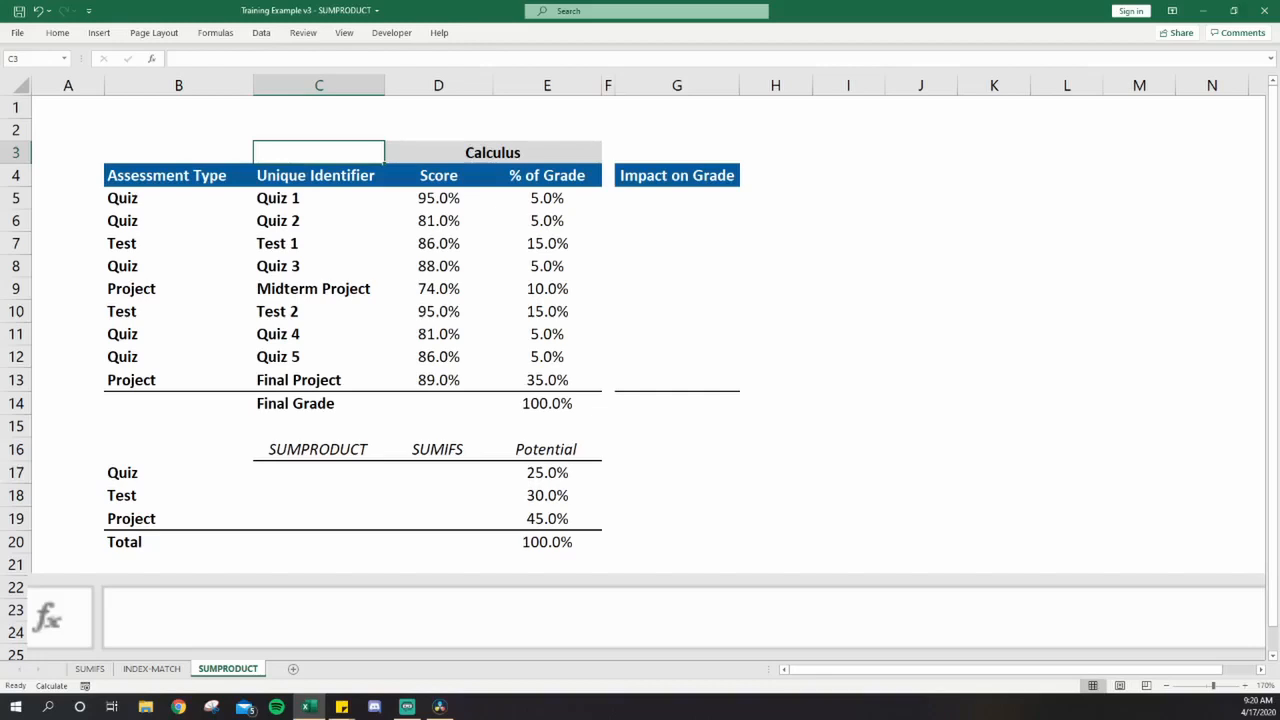
# Step: Examine the entries in the Assessment Type column of the grade table
pyautogui.press('Left')
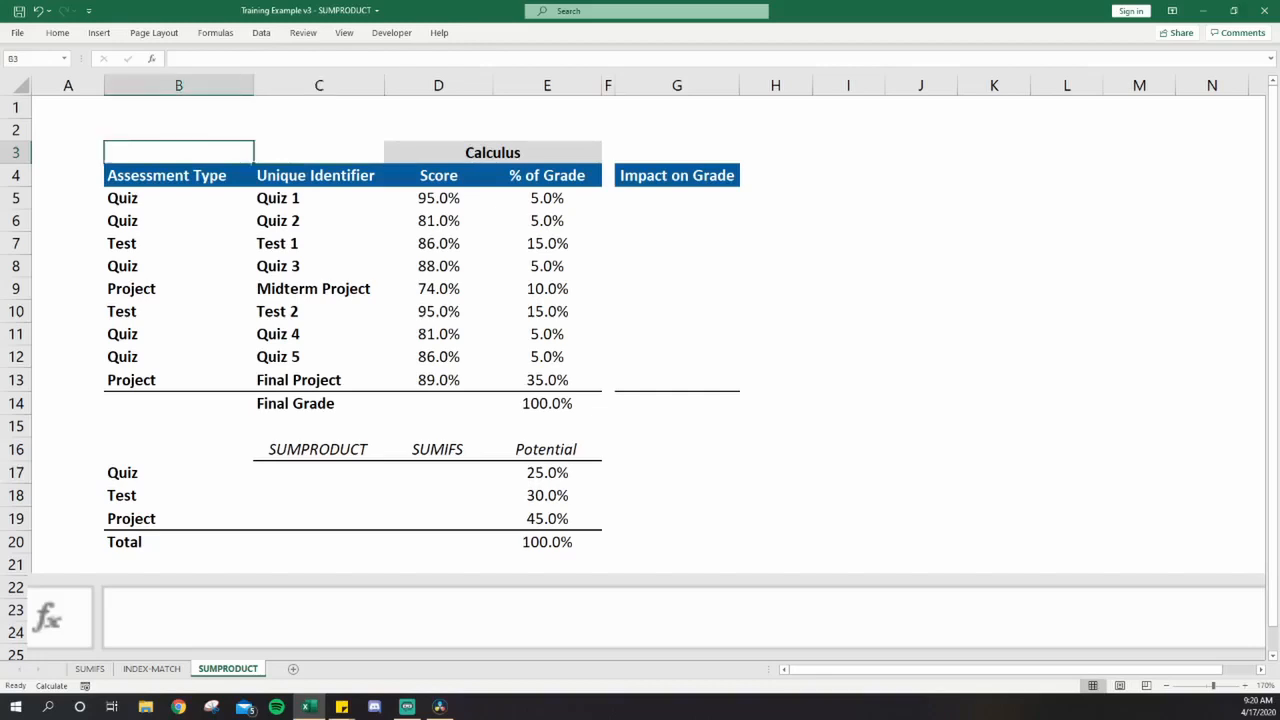
pyautogui.press('Down')
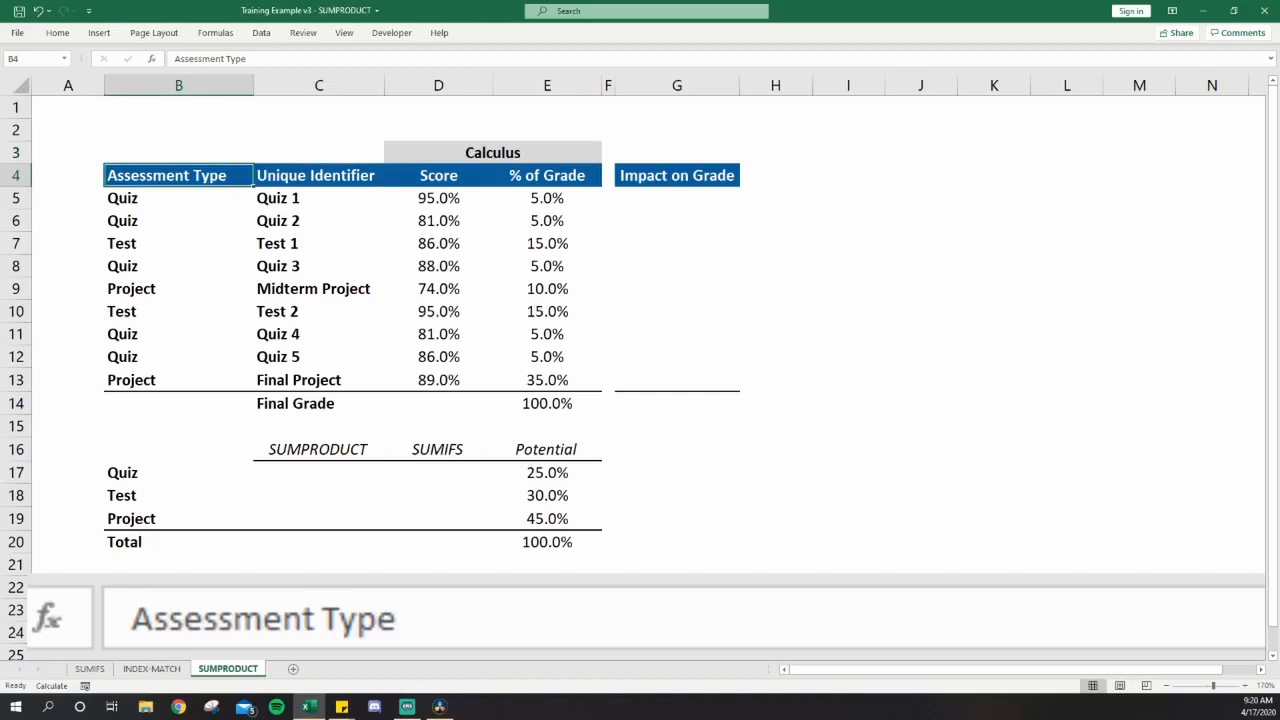
pyautogui.press('Down')
pyautogui.press('Down')
pyautogui.press('Down')
pyautogui.press('Down')
pyautogui.press('Down')
pyautogui.press('Up')
pyautogui.press('Up')
pyautogui.press('Up')
pyautogui.press('Up')
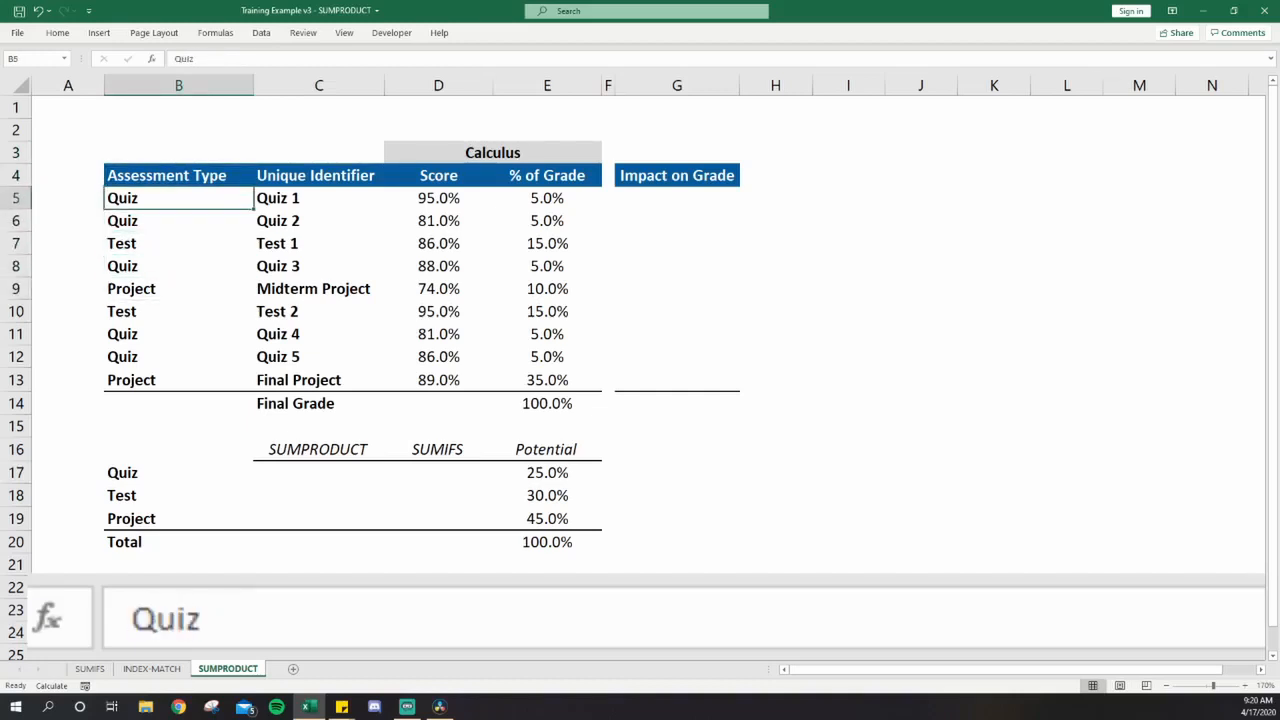
# Step: Review the weights in the % of Grade column for the quizzes, tests and projects
pyautogui.press('Right')
pyautogui.press('Right')
pyautogui.press('Right')
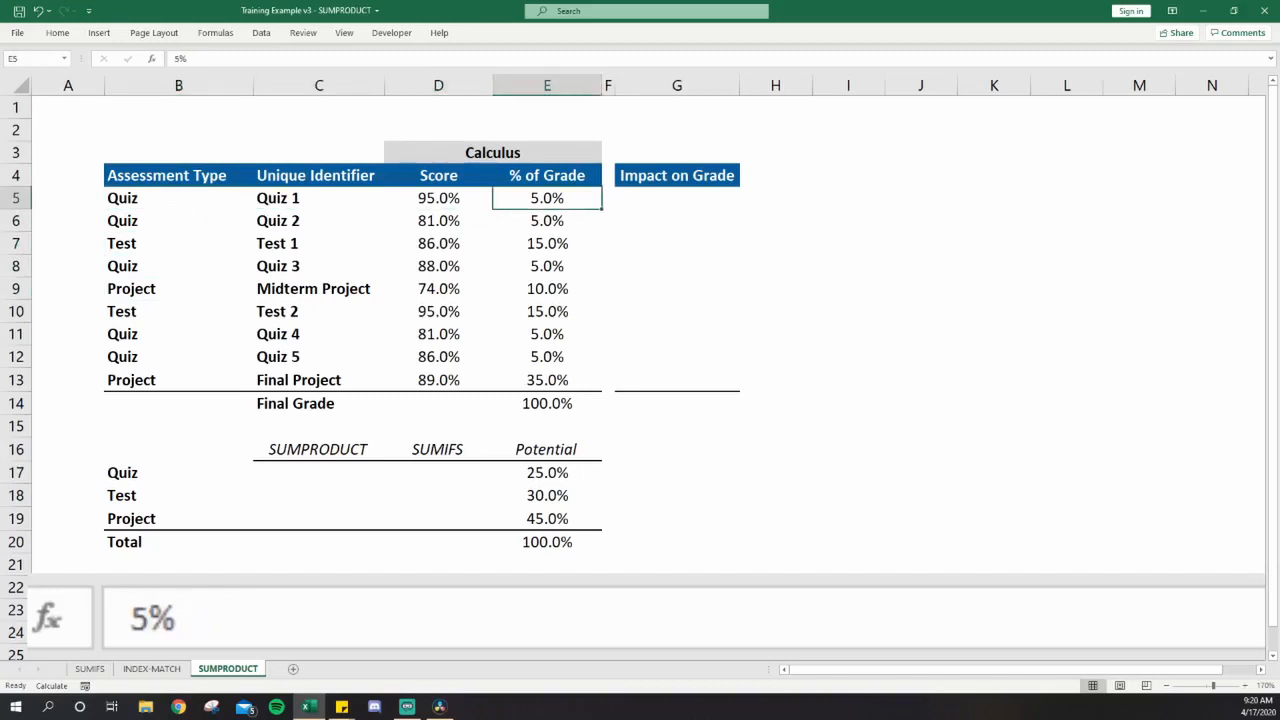
pyautogui.press('Down')
pyautogui.press('Down')
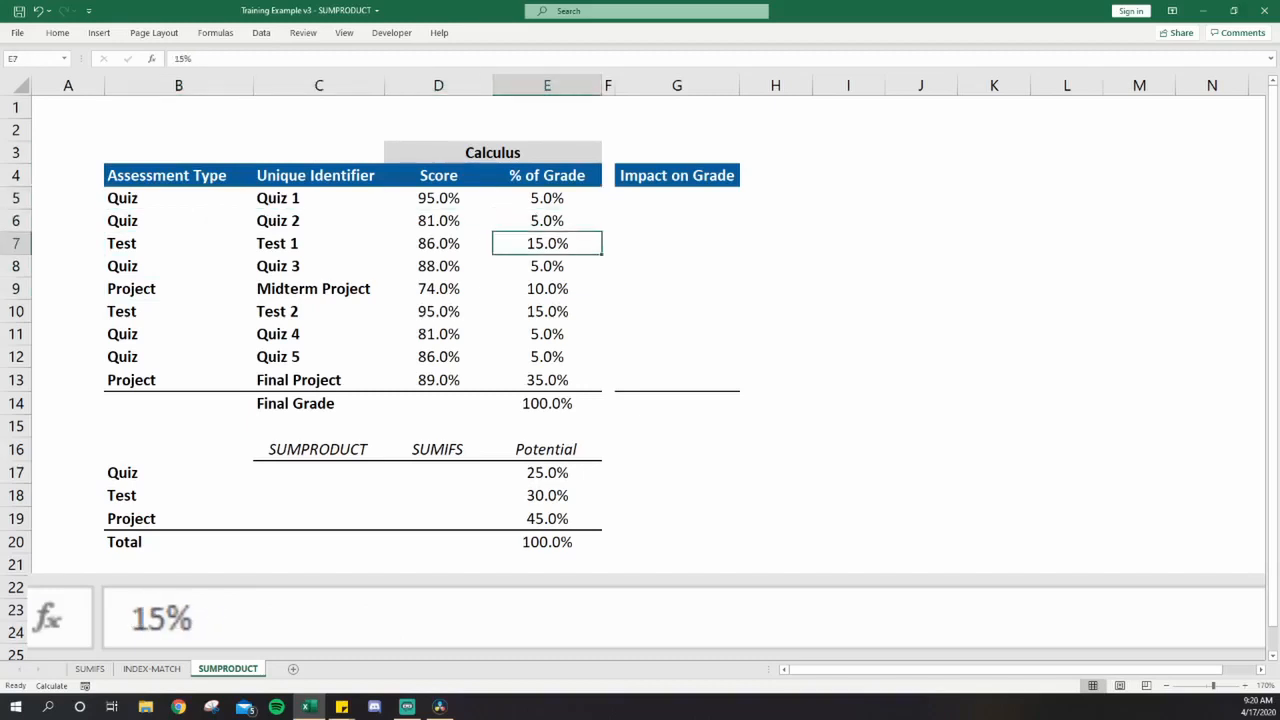
pyautogui.press('Down')
pyautogui.press('Down')
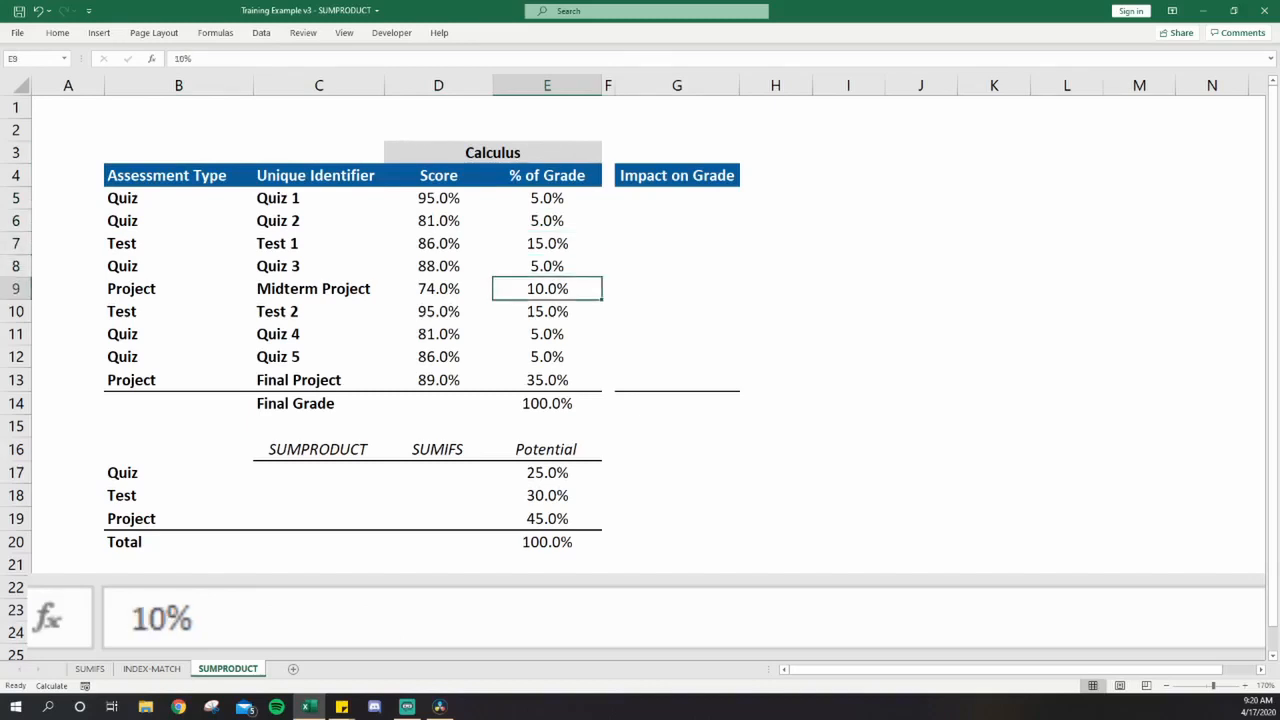
pyautogui.press('Down')
pyautogui.press('Down')
pyautogui.press('Down')
pyautogui.press('Down')
pyautogui.press('Up')
pyautogui.press('Up')
pyautogui.press('Up')
pyautogui.press('Up')
pyautogui.press('Up')
pyautogui.press('Up')
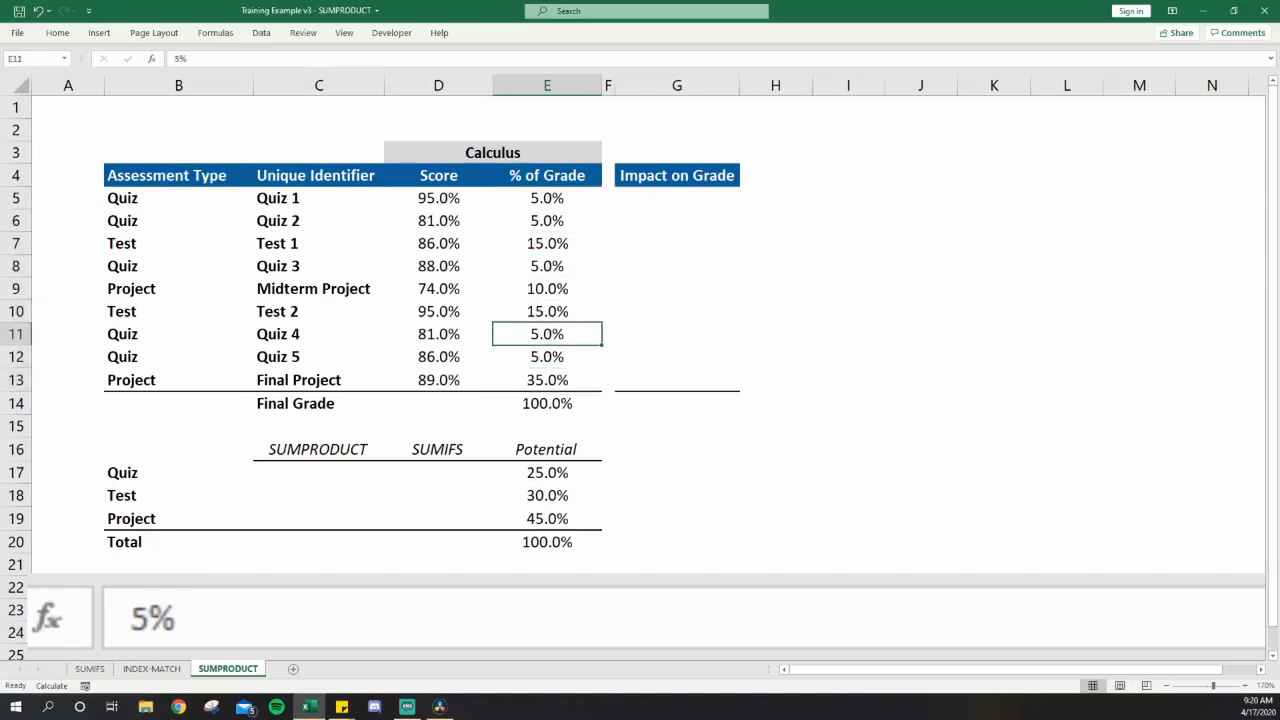
pyautogui.press('Up')
pyautogui.press('Up')
pyautogui.press('Up')
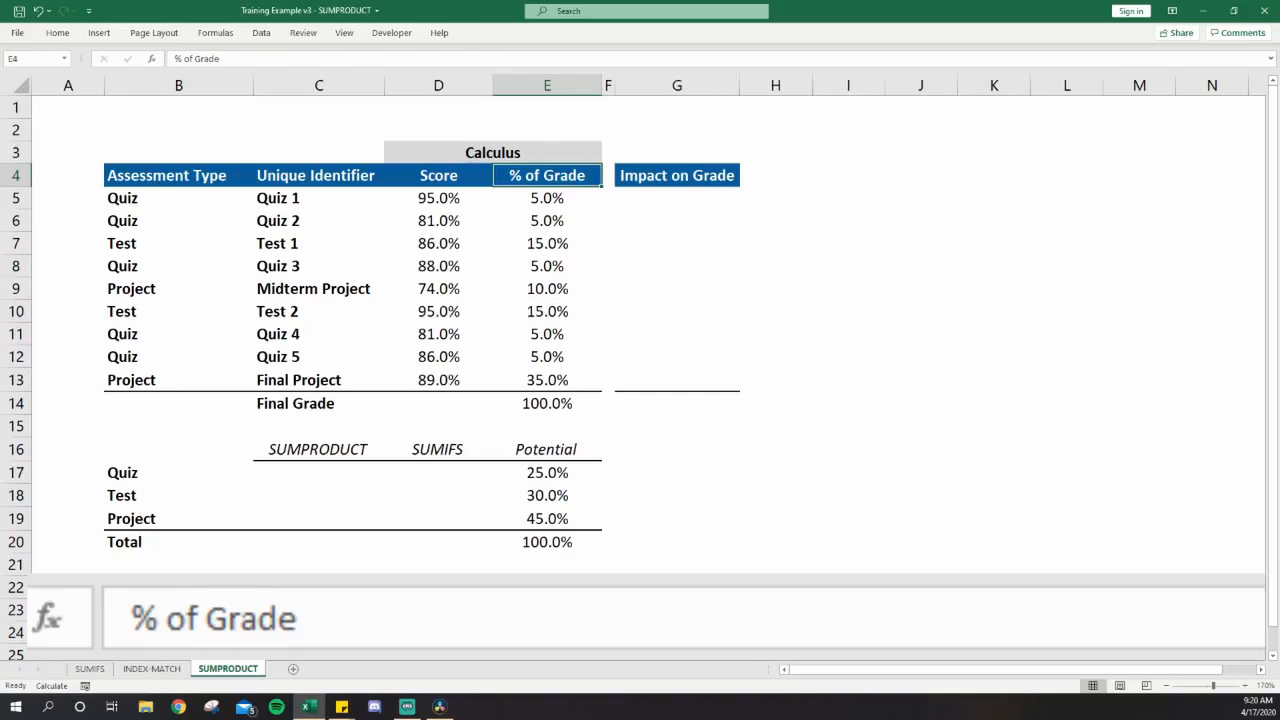
# Step: Look through the values in the Score column of the Calculus table
pyautogui.press('Left')
pyautogui.press('Down')
pyautogui.press('Down')
pyautogui.press('Down')
pyautogui.press('Down')
pyautogui.press('Down')
pyautogui.press('Up')
pyautogui.press('Up')
pyautogui.press('Up')
pyautogui.press('Up')
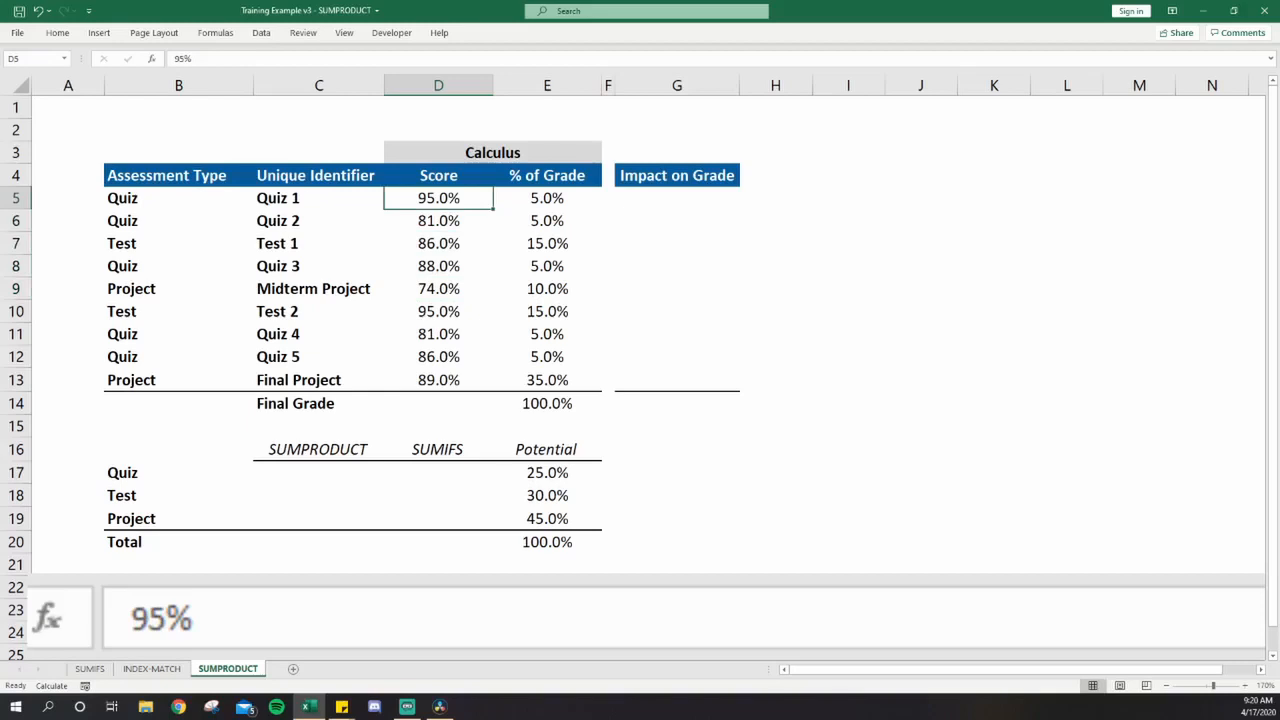
# Step: Enter the formula =D5*E5 in G5 to calculate Quiz 1's Impact on Grade
pyautogui.press('Right')
pyautogui.press('Right')
pyautogui.press('Right')
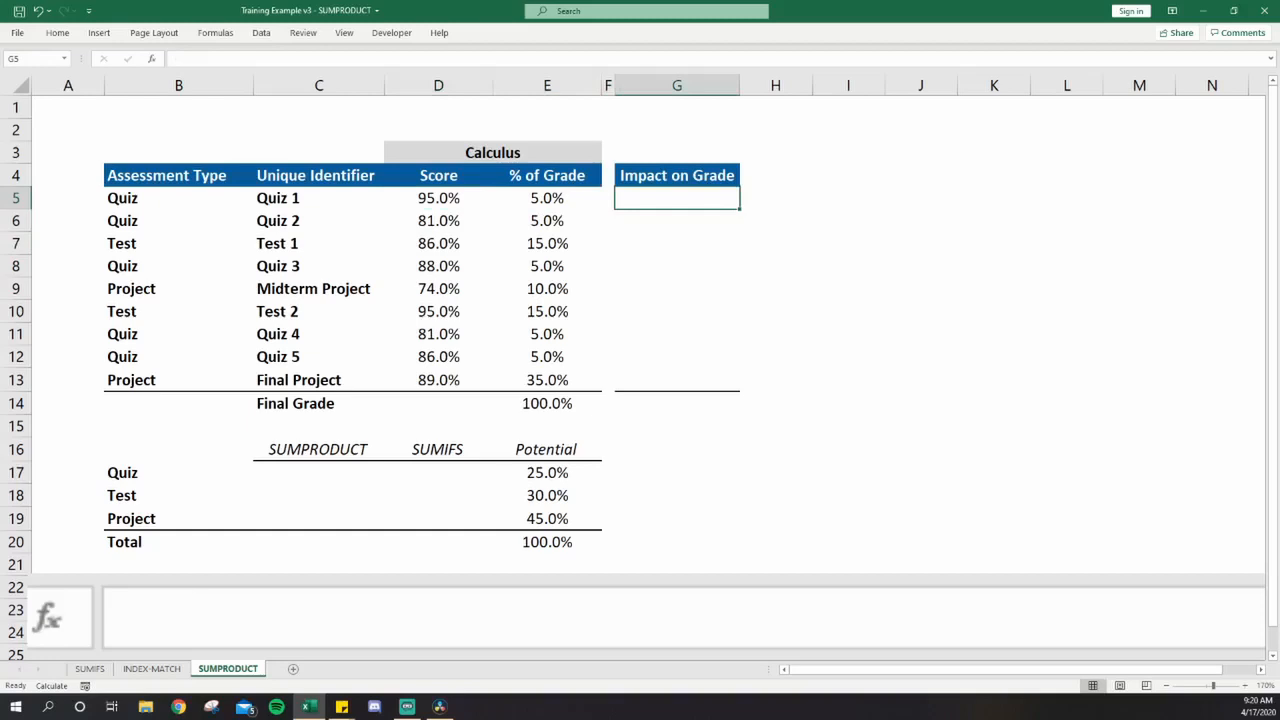
pyautogui.write('=')
pyautogui.press('Left')
pyautogui.press('Left')
pyautogui.press('Left')
pyautogui.write('*')
pyautogui.press('Left')
pyautogui.press('Left')
pyautogui.hotkey('ctrl', 'Return')
# Step: Copy the Impact on Grade formula in G5 and paste it as formulas only through G13
pyautogui.hotkey('ctrl', 'c')
pyautogui.hotkey('shift', 'Down')
pyautogui.hotkey('shift', 'Down')
pyautogui.hotkey('shift', 'Down')
pyautogui.hotkey('shift', 'Down')
pyautogui.hotkey('shift', 'Down')
pyautogui.hotkey('shift', 'Down')
pyautogui.hotkey('shift', 'Down')
pyautogui.hotkey('shift', 'Down')
pyautogui.hotkey('alt', 'h')
pyautogui.press('v')
pyautogui.press('f')
# Step: Total the Impact on Grade column in G14 with =SUM(G5:G13) and recalculate the worksheet
pyautogui.hotkey('ctrl', 'Down')
pyautogui.press('Down')
pyautogui.write('=sum(')
pyautogui.press('Up')
pyautogui.hotkey('shift', 'Up')
pyautogui.hotkey('shift', 'Up')
pyautogui.hotkey('shift', 'Up')
pyautogui.hotkey('shift', 'Up')
pyautogui.hotkey('shift', 'Up')
pyautogui.hotkey('shift', 'Up')
pyautogui.hotkey('shift', 'Up')
pyautogui.hotkey('shift', 'Up')
pyautogui.hotkey('ctrl', 'Return')
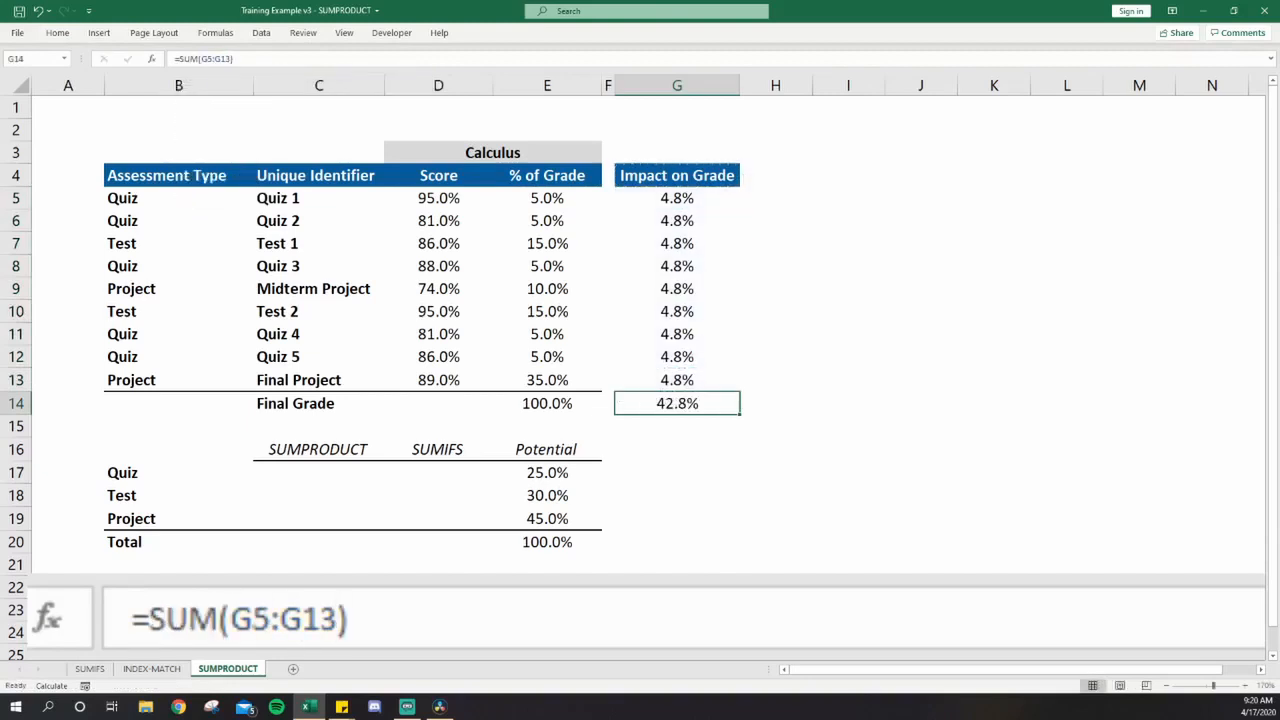
pyautogui.press('F9')
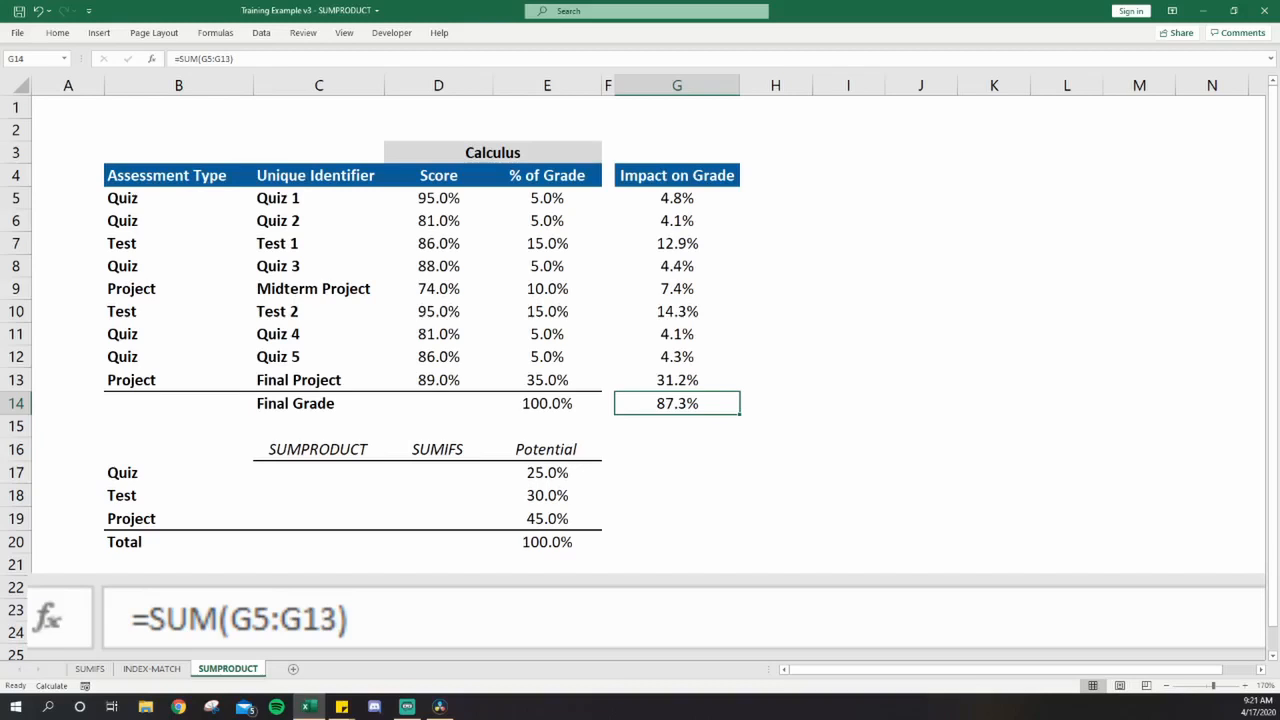
# Step: Examine the Impact on Grade helper column, and highlight the Score and % of Grade ranges it is based on
pyautogui.hotkey('ctrl', 'space')
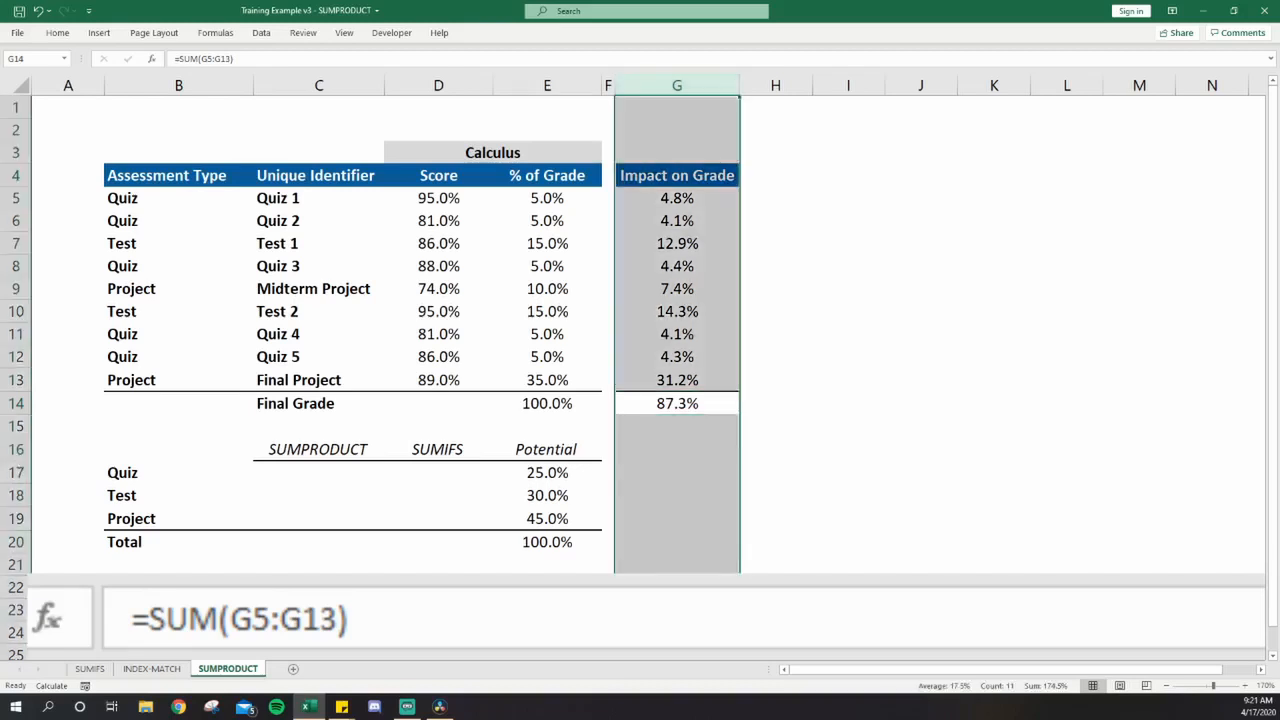
pyautogui.press('Left')
pyautogui.press('Left')
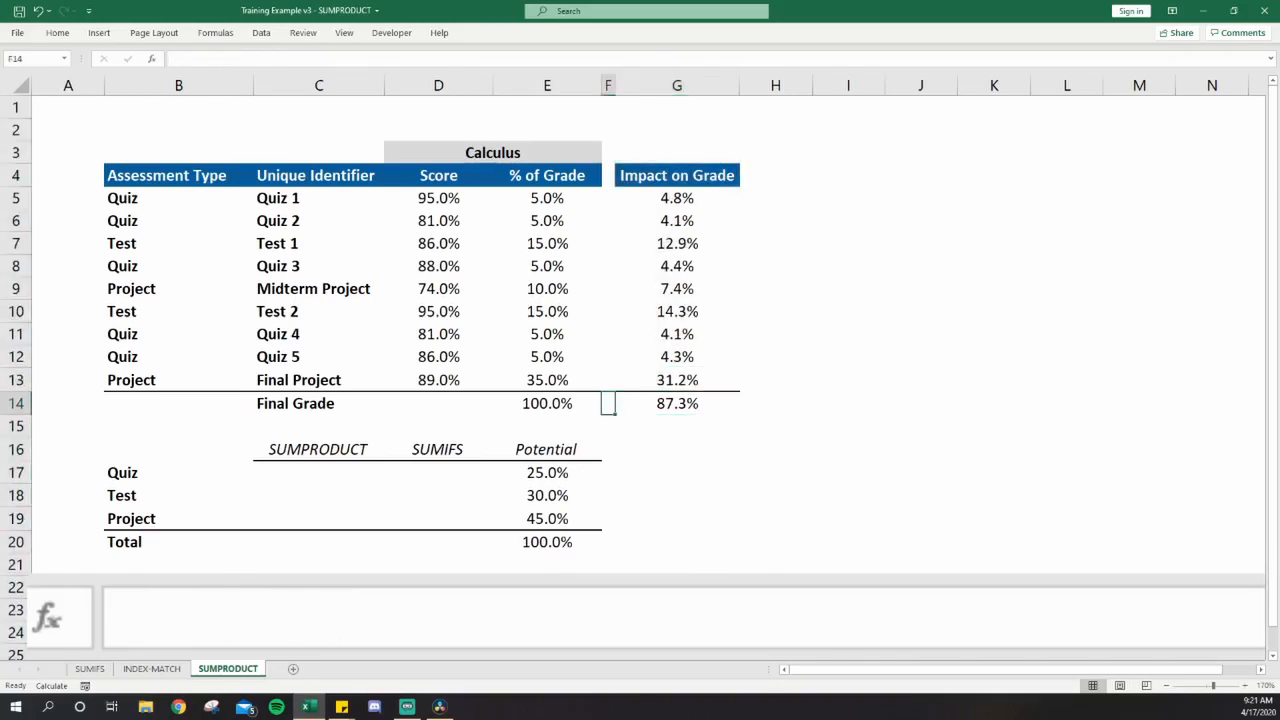
pyautogui.press('Left')
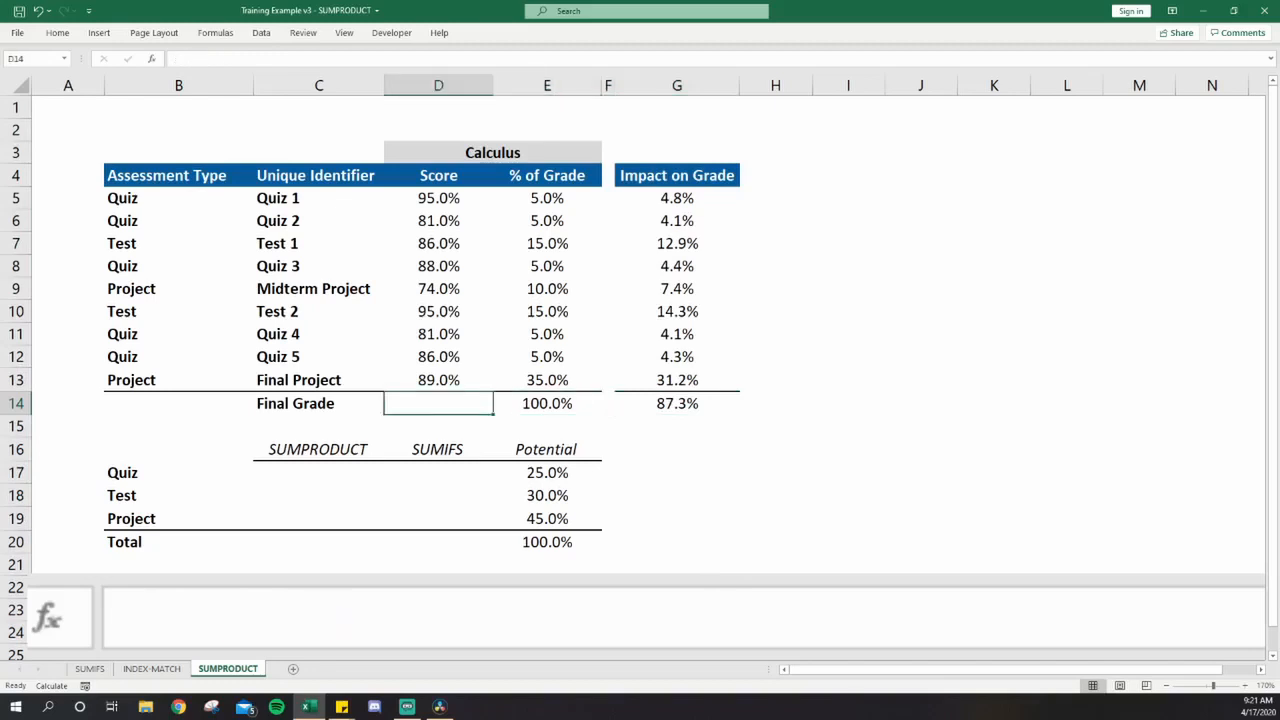
pyautogui.press('Up')
pyautogui.press('Up')
pyautogui.press('Up')
pyautogui.press('Up')
pyautogui.press('Up')
pyautogui.press('Up')
pyautogui.press('Up')
pyautogui.press('Up')
pyautogui.press('Up')
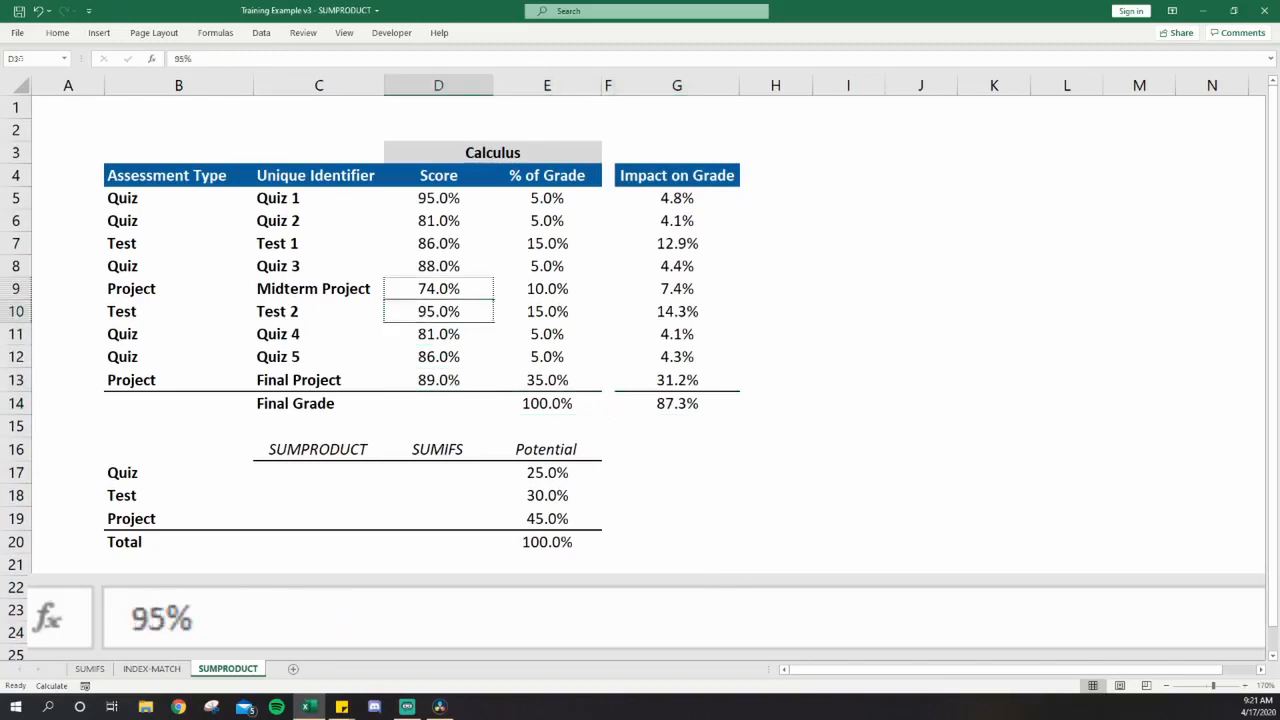
pyautogui.hotkey('ctrl', 'shift', 'Down')
pyautogui.press('Right')
pyautogui.hotkey('ctrl', 'shift', 'Down')
pyautogui.hotkey('shift', 'Up')
pyautogui.press('Left')
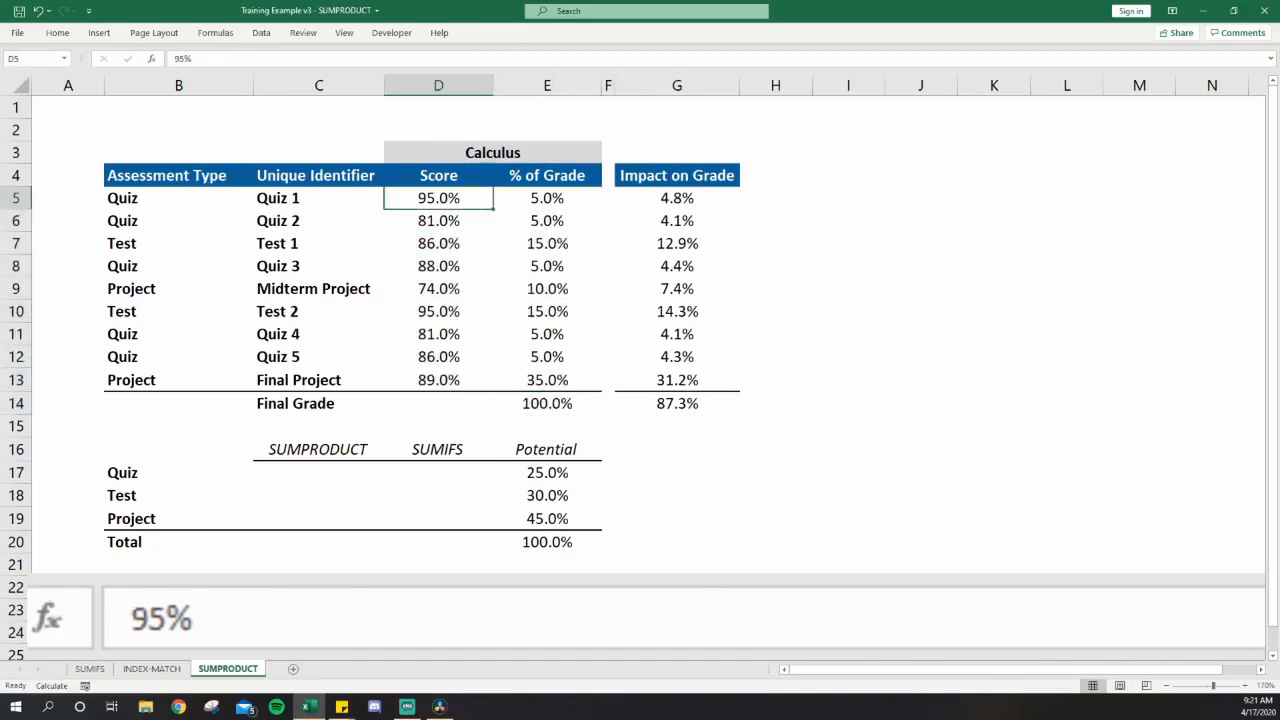
# Step: Check how Quiz 1's Score and % of Grade feed its Impact on Grade formula in G5
pyautogui.press('Right')
pyautogui.press('Left')
pyautogui.press('Up')
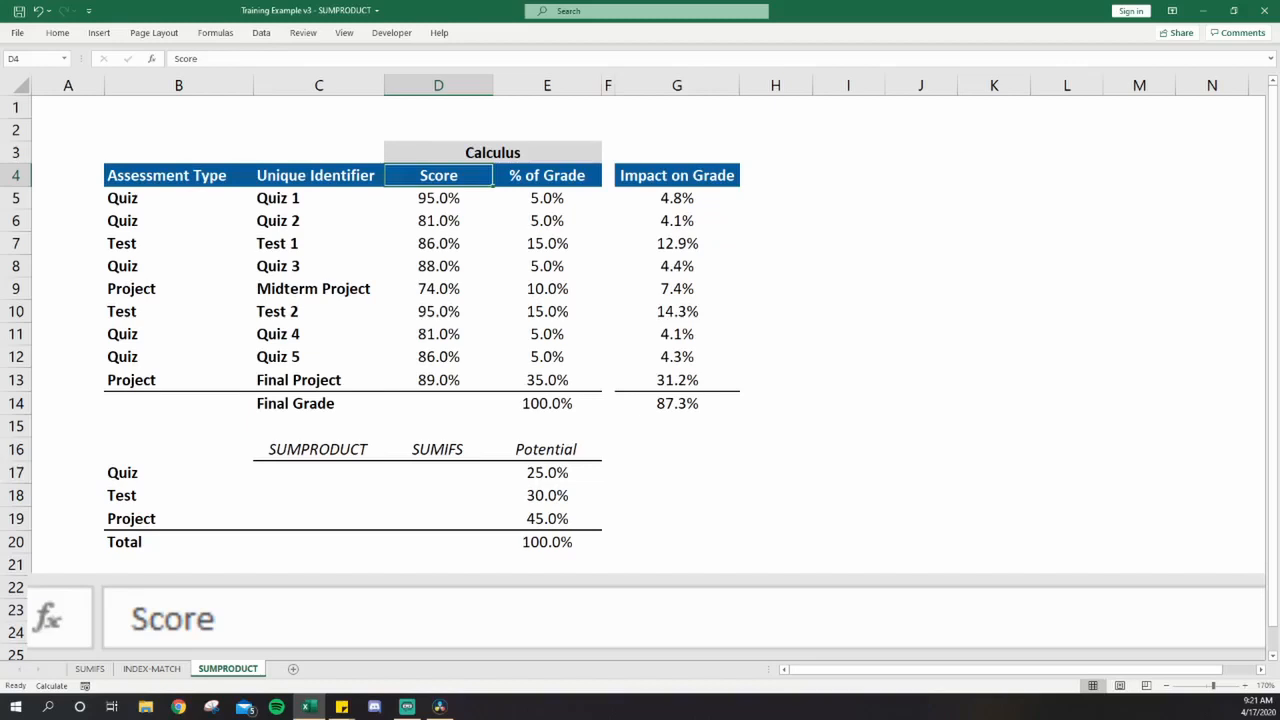
pyautogui.press('Down')
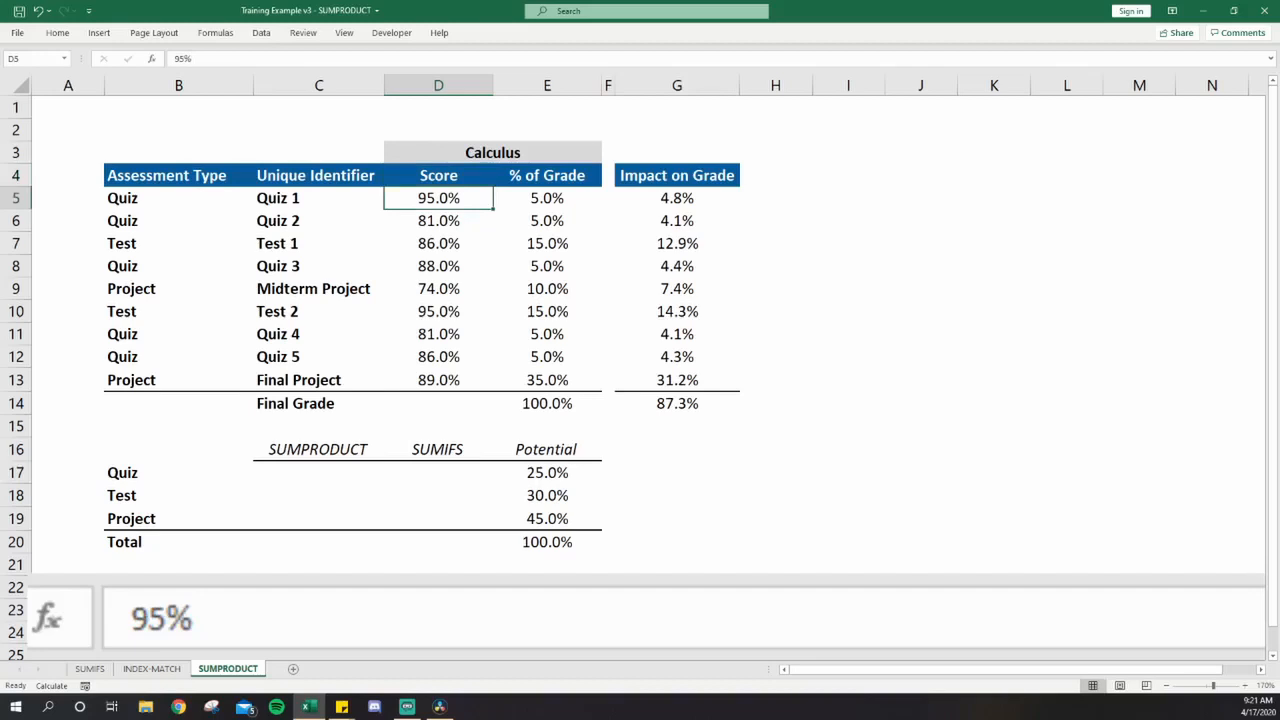
pyautogui.press('Right')
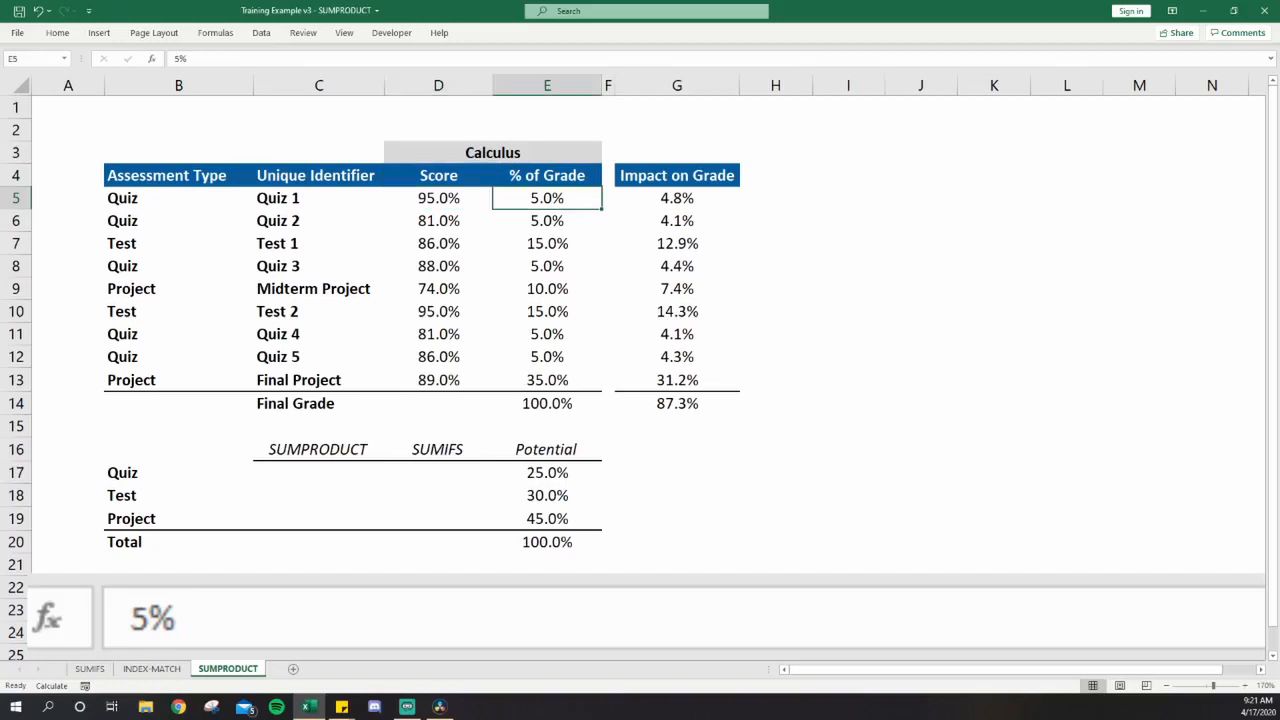
pyautogui.press('Left')
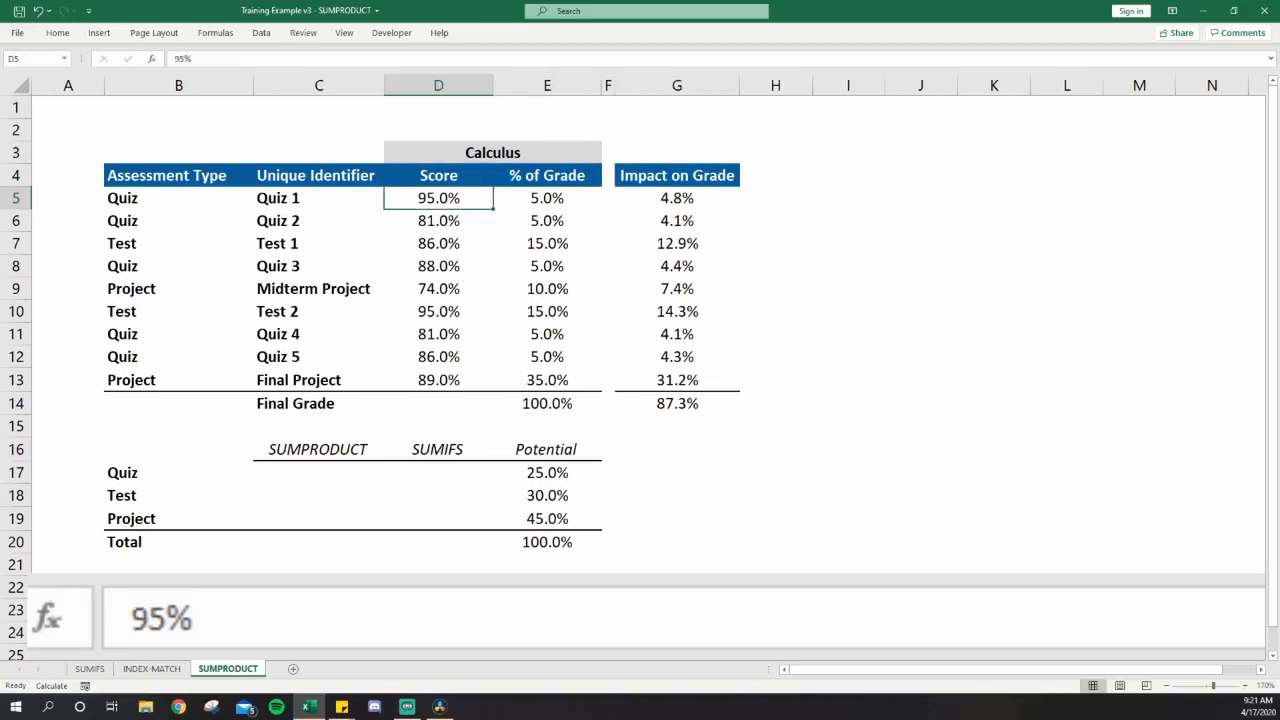
pyautogui.press('Right')
pyautogui.press('Right')
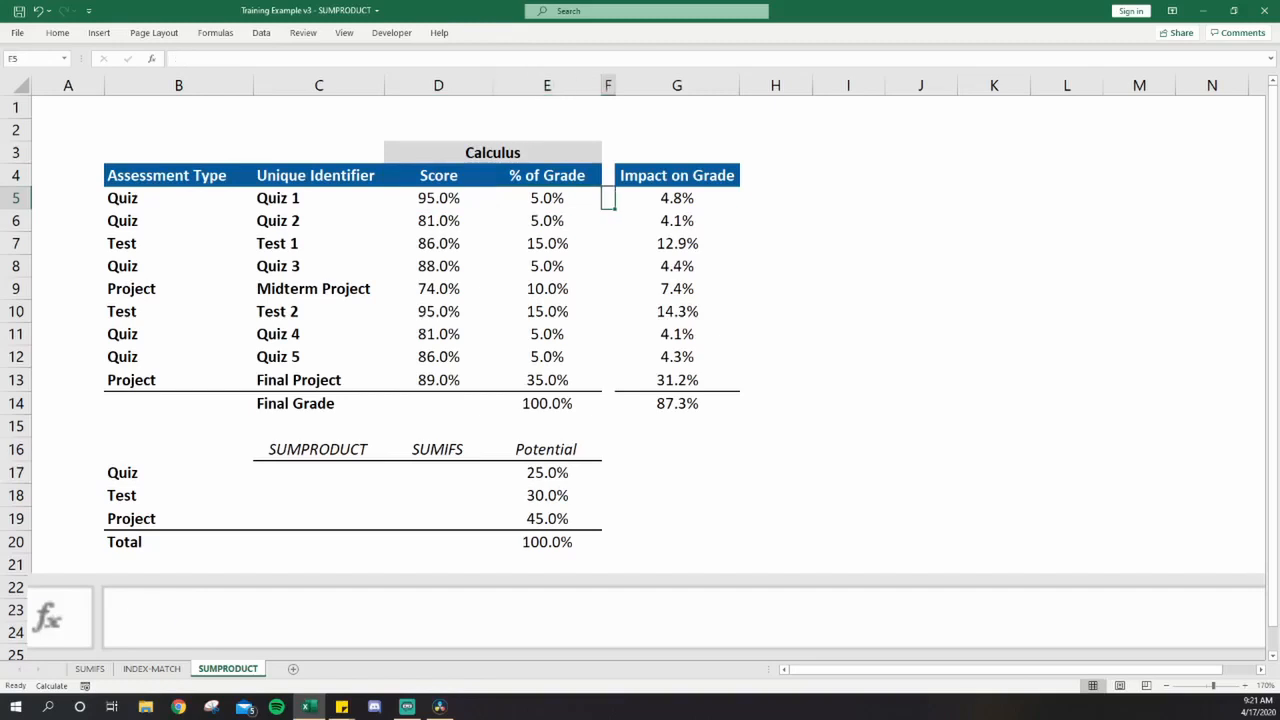
pyautogui.press('Right')
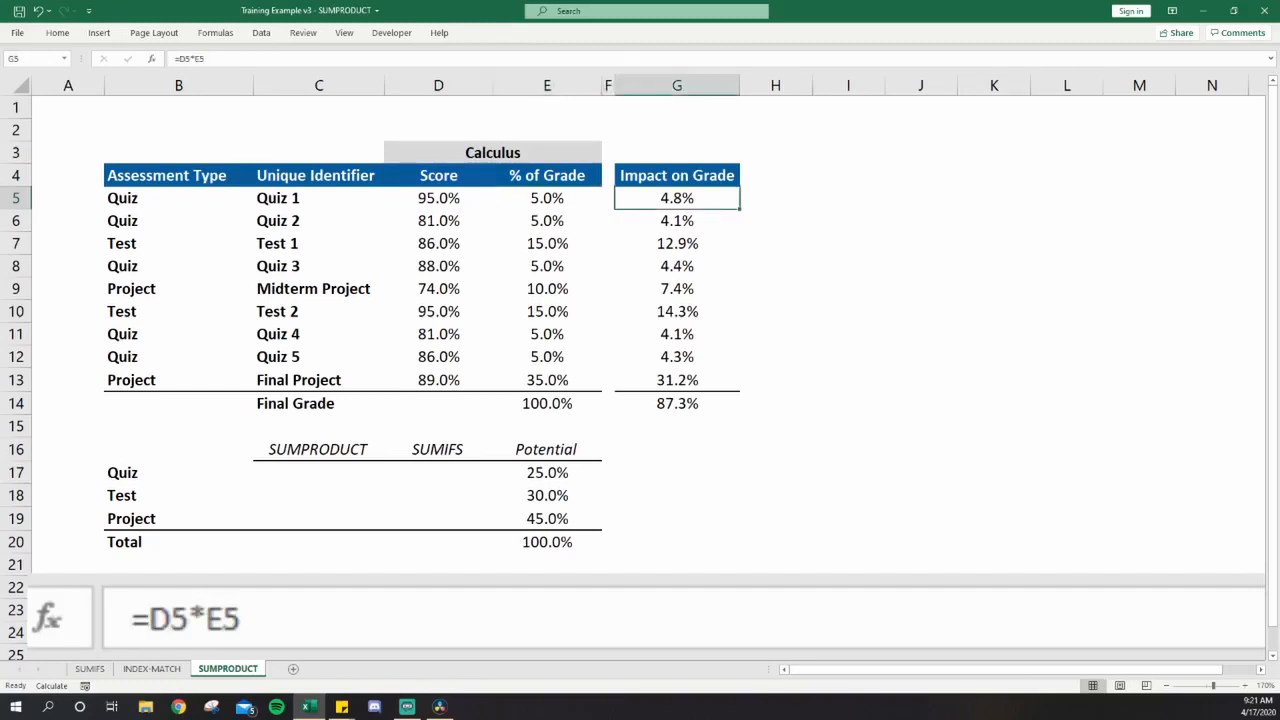
pyautogui.press('Left')
pyautogui.press('Left')
pyautogui.press('Left')
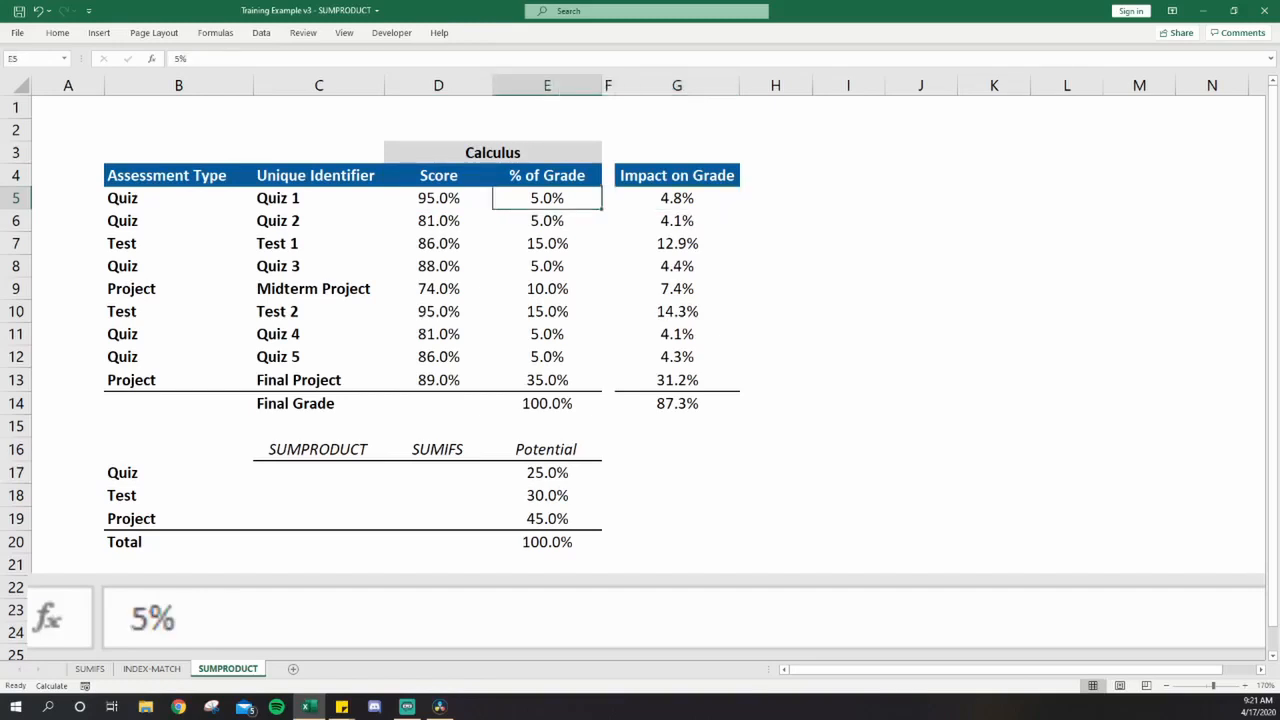
# Step: Check how Score and % of Grade feed the Impact on Grade formulas for Quiz 2 and the Final Project
pyautogui.press('Down')
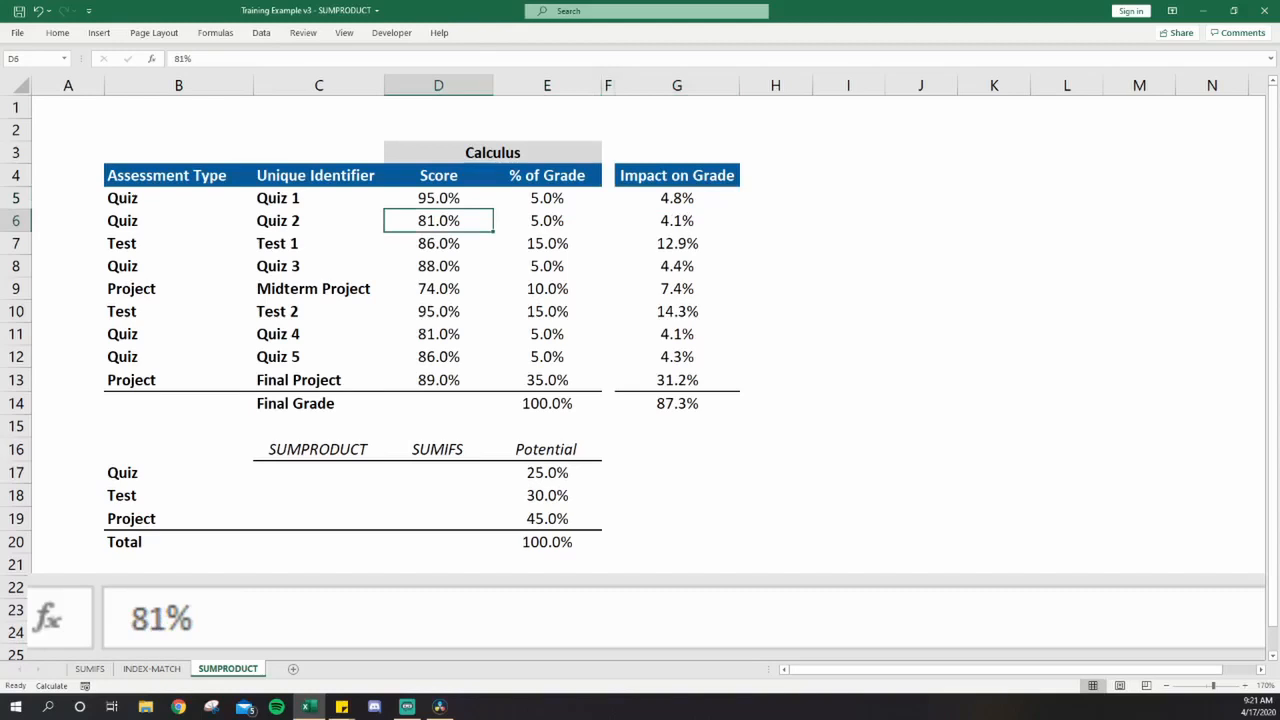
pyautogui.press('Right')
pyautogui.press('Right')
pyautogui.press('Right')
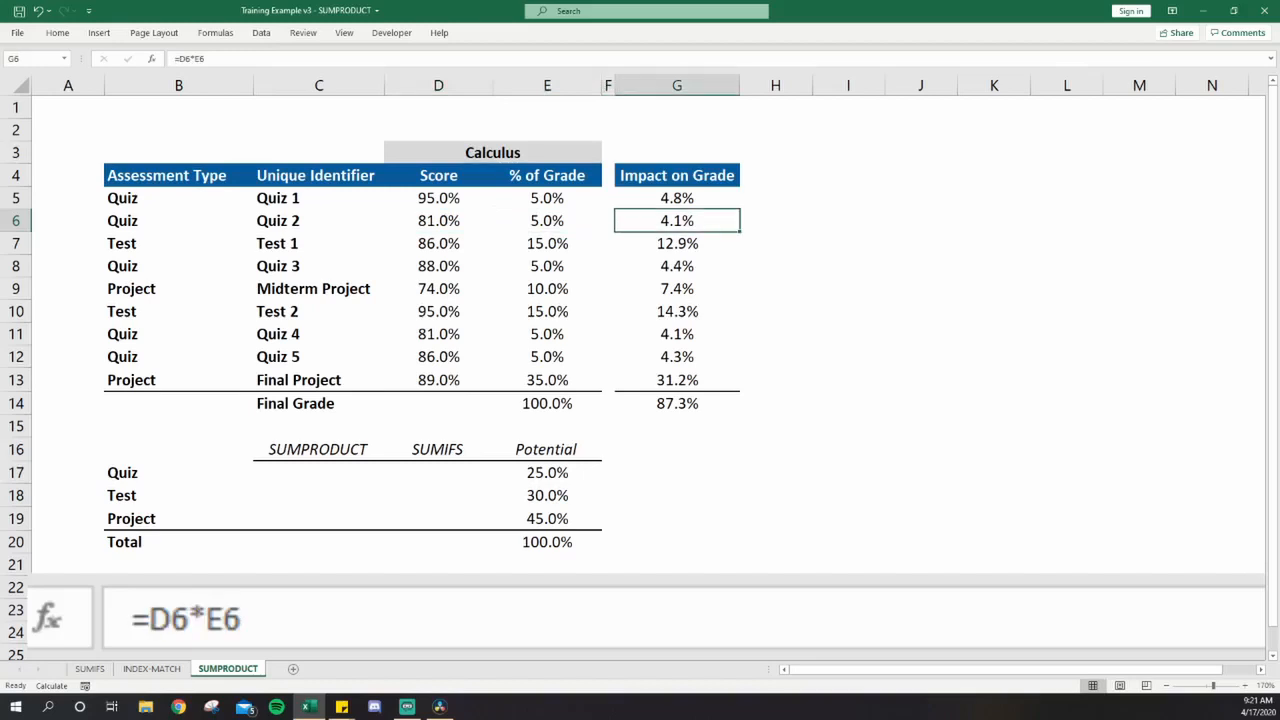
pyautogui.press('Left')
pyautogui.press('Left')
pyautogui.press('Left')
pyautogui.press('Down')
pyautogui.press('Down')
pyautogui.press('Down')
pyautogui.press('Down')
pyautogui.press('Down')
pyautogui.press('Down')
pyautogui.press('Down')
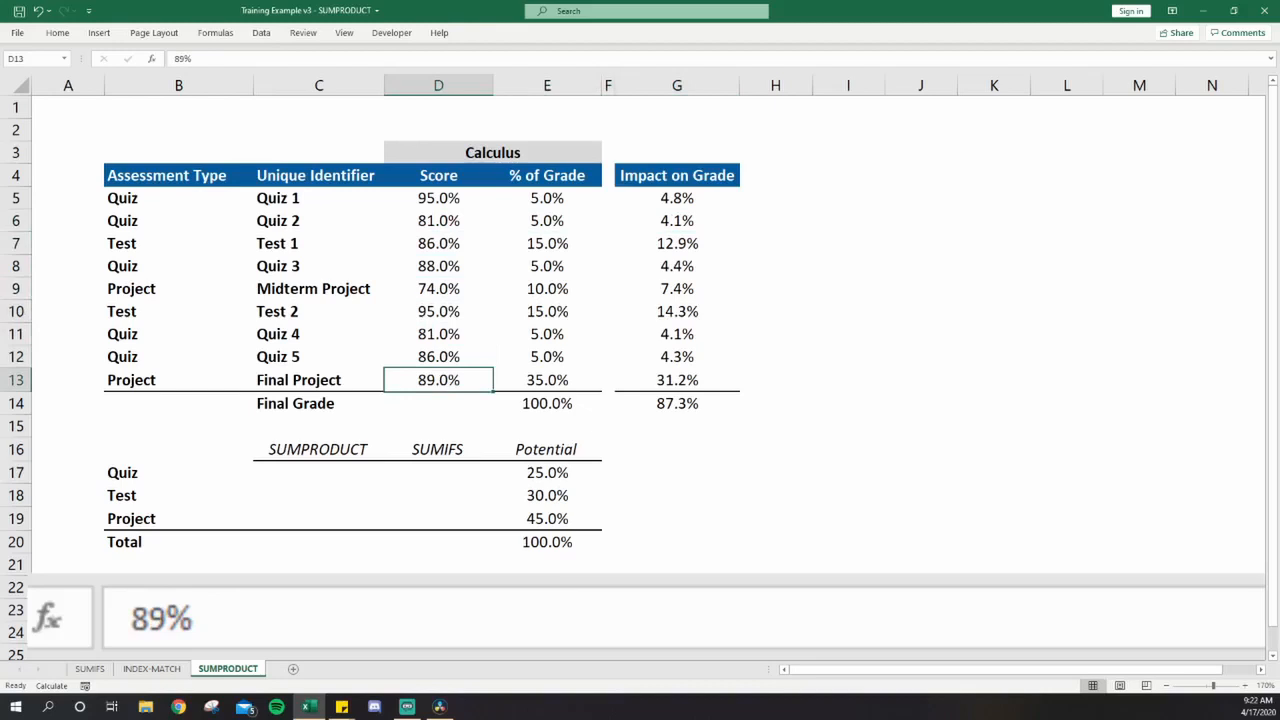
pyautogui.press('Right')
pyautogui.press('Right')
pyautogui.press('Right')
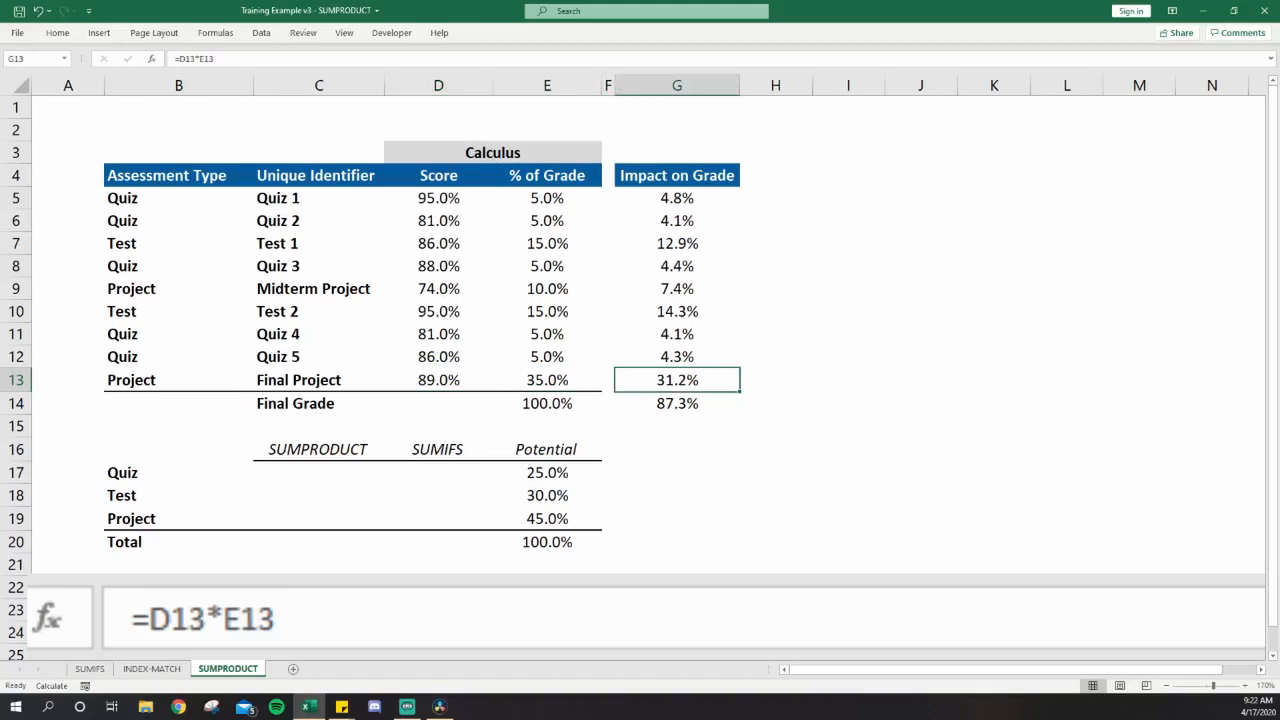
# Step: Highlight the Impact on Grade values in G5:G13 to examine what is being summed
pyautogui.hotkey('shift', 'Up')
pyautogui.hotkey('shift', 'Up')
pyautogui.hotkey('shift', 'Up')
pyautogui.hotkey('shift', 'Up')
pyautogui.hotkey('shift', 'Up')
pyautogui.hotkey('shift', 'Up')
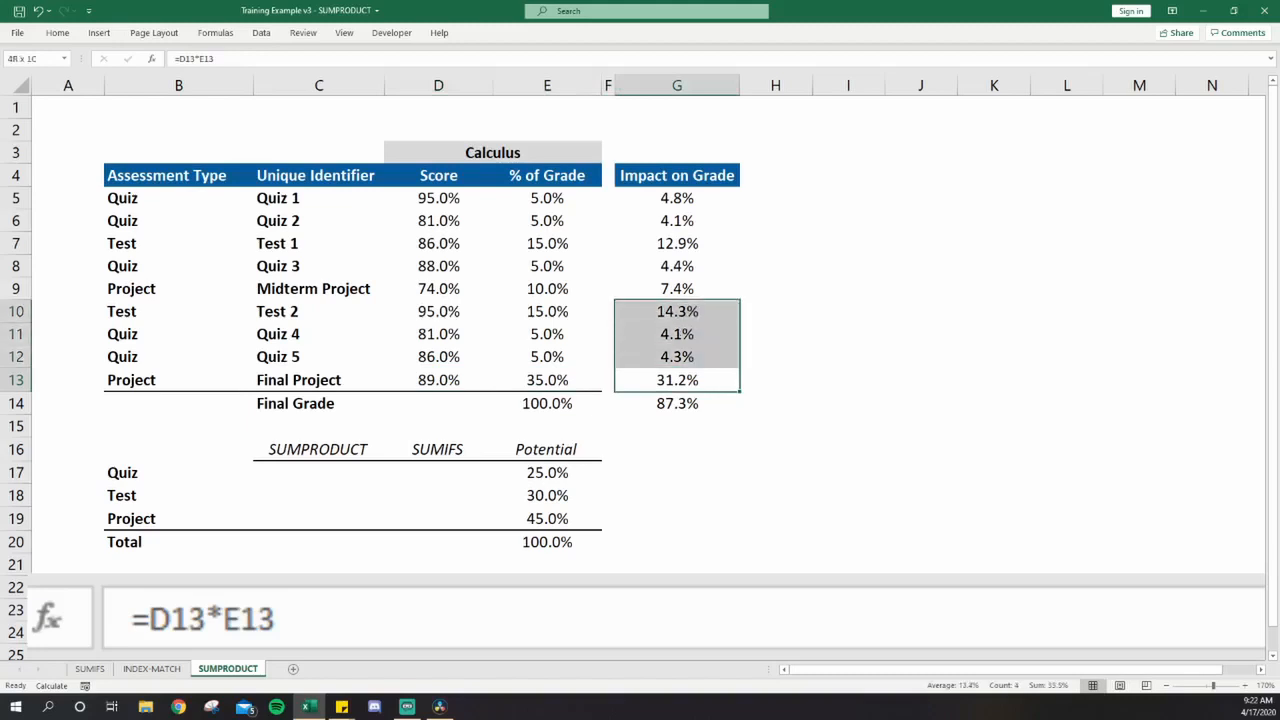
pyautogui.hotkey('shift', 'Up')
pyautogui.hotkey('shift', 'Up')
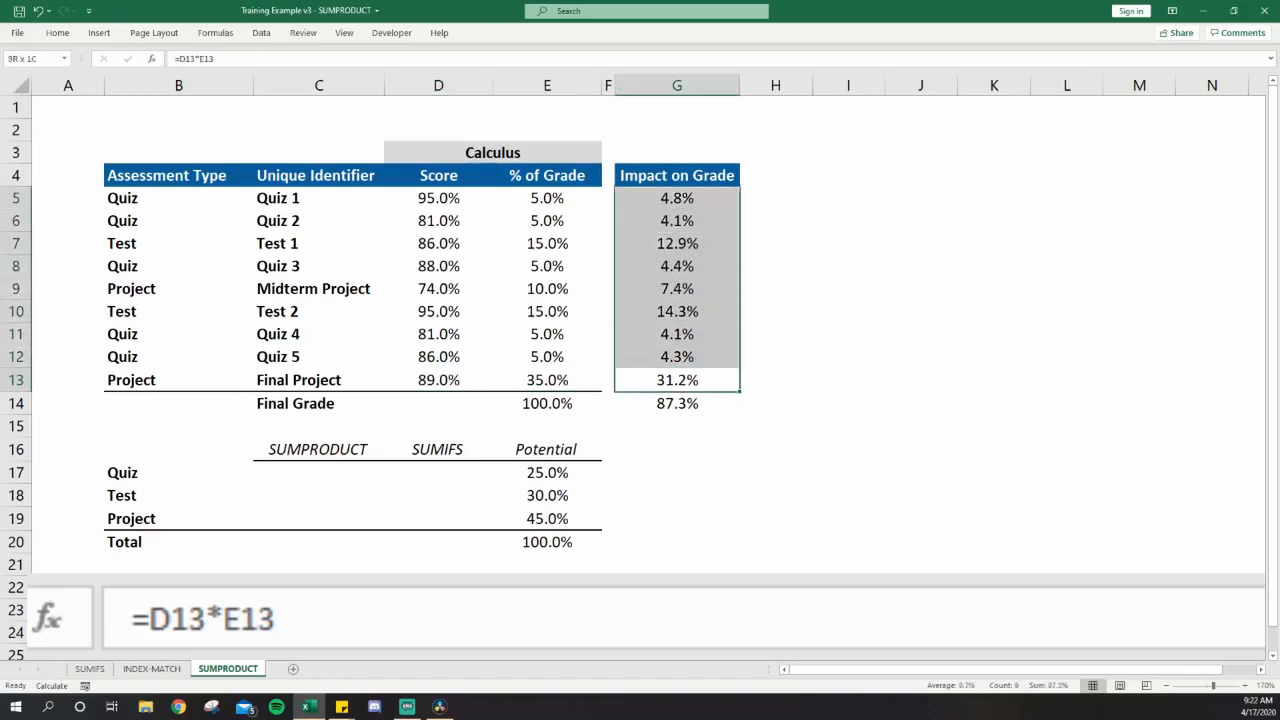
# Step: Begin a SUMPRODUCT formula in the Final Grade cell D14 with the Score range D5:D13 as the first array
pyautogui.press('Left')
pyautogui.press('Left')
pyautogui.press('Left')
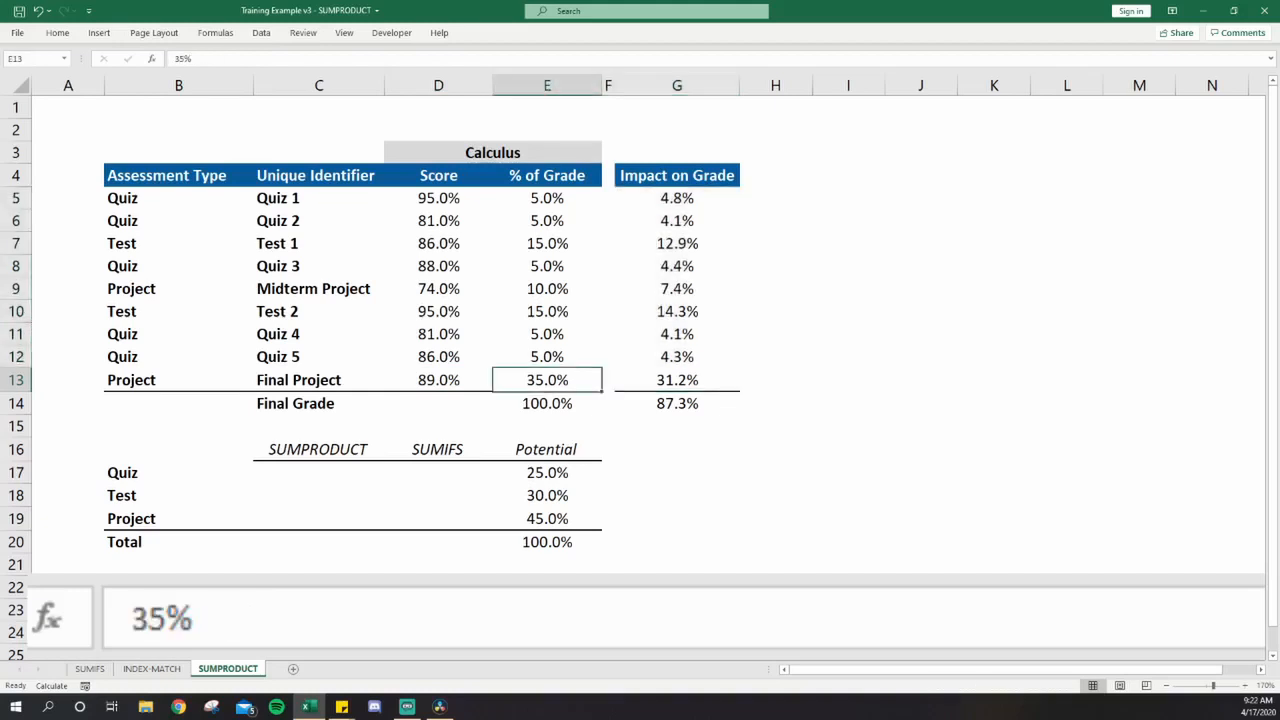
pyautogui.press('Down')
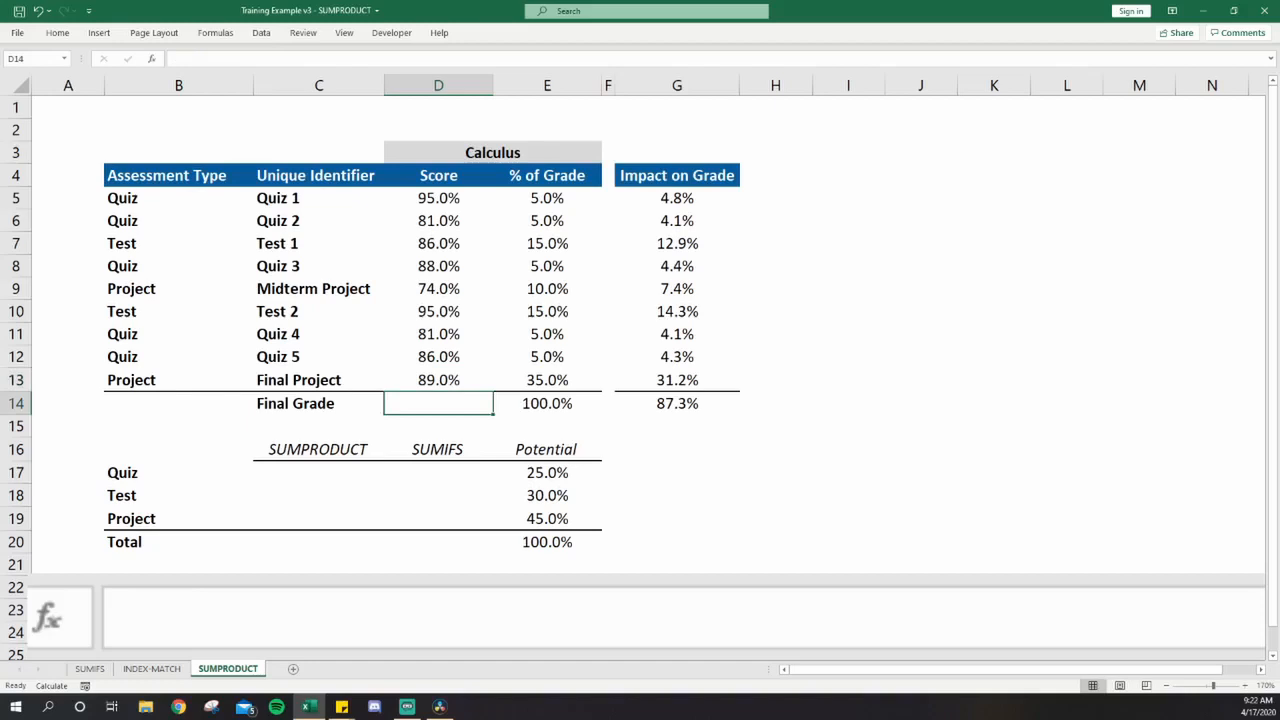
pyautogui.write('=')
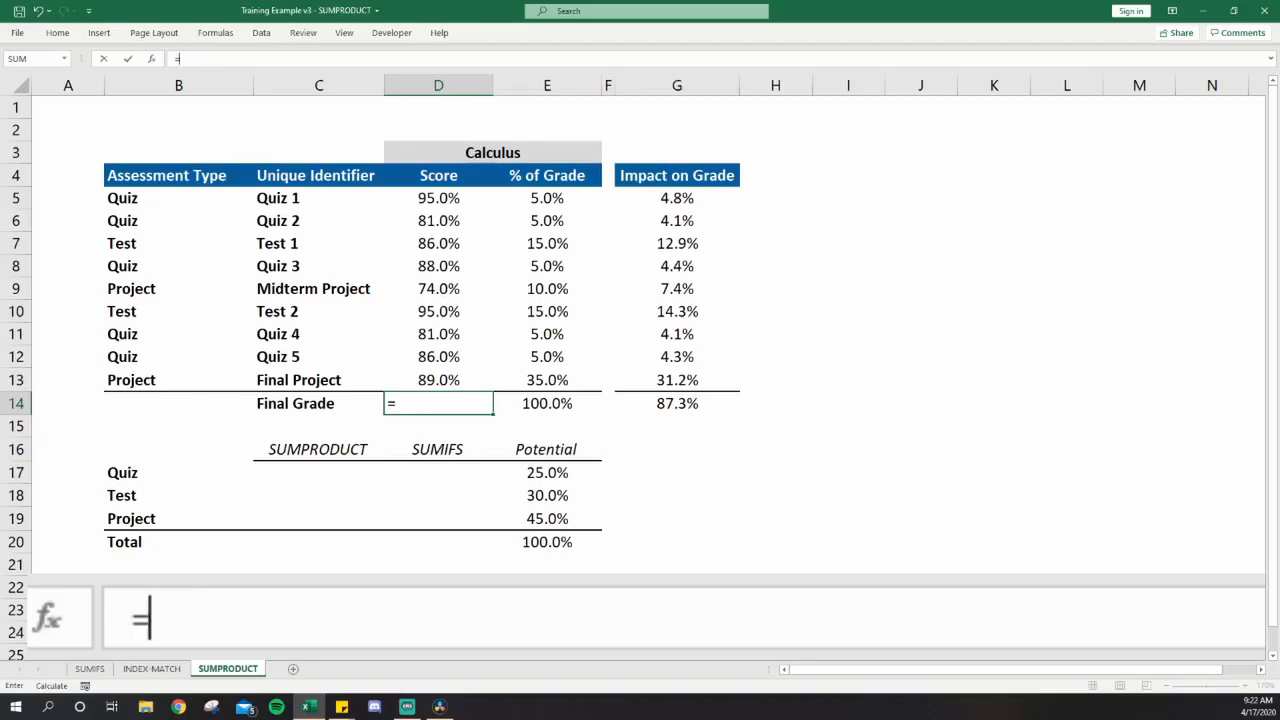
pyautogui.write('sumpr')
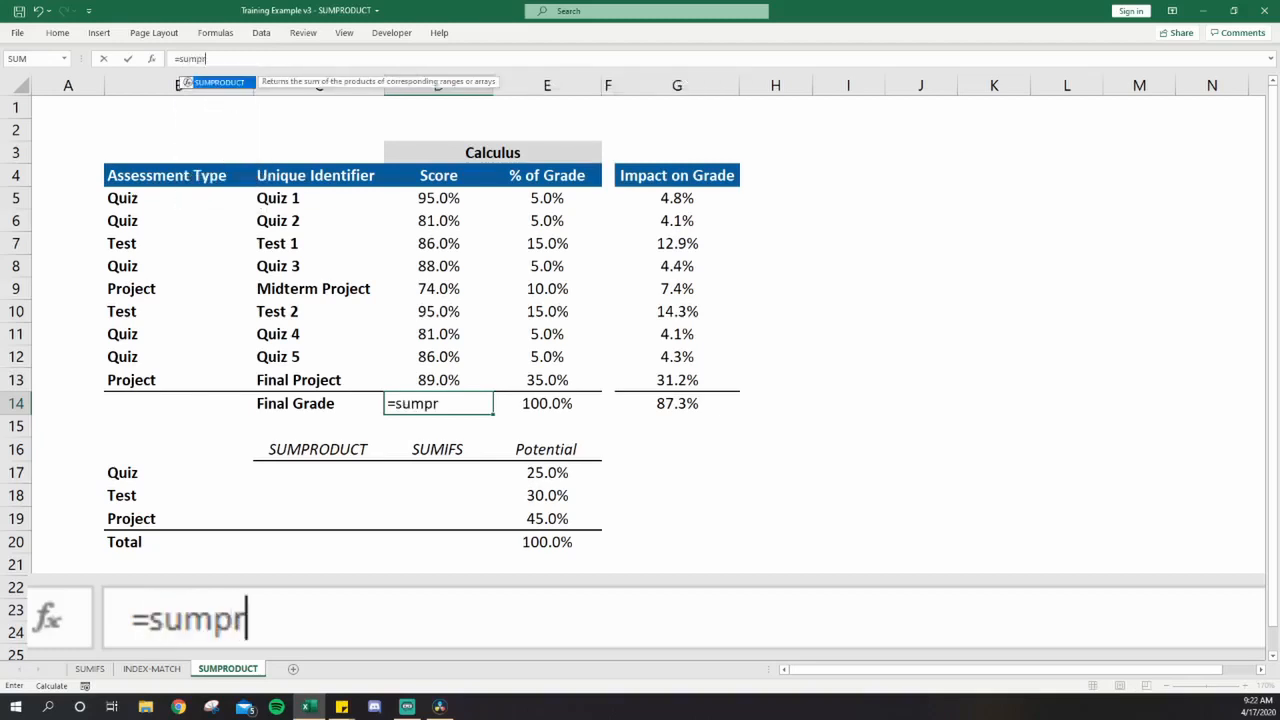
pyautogui.press('Tab')
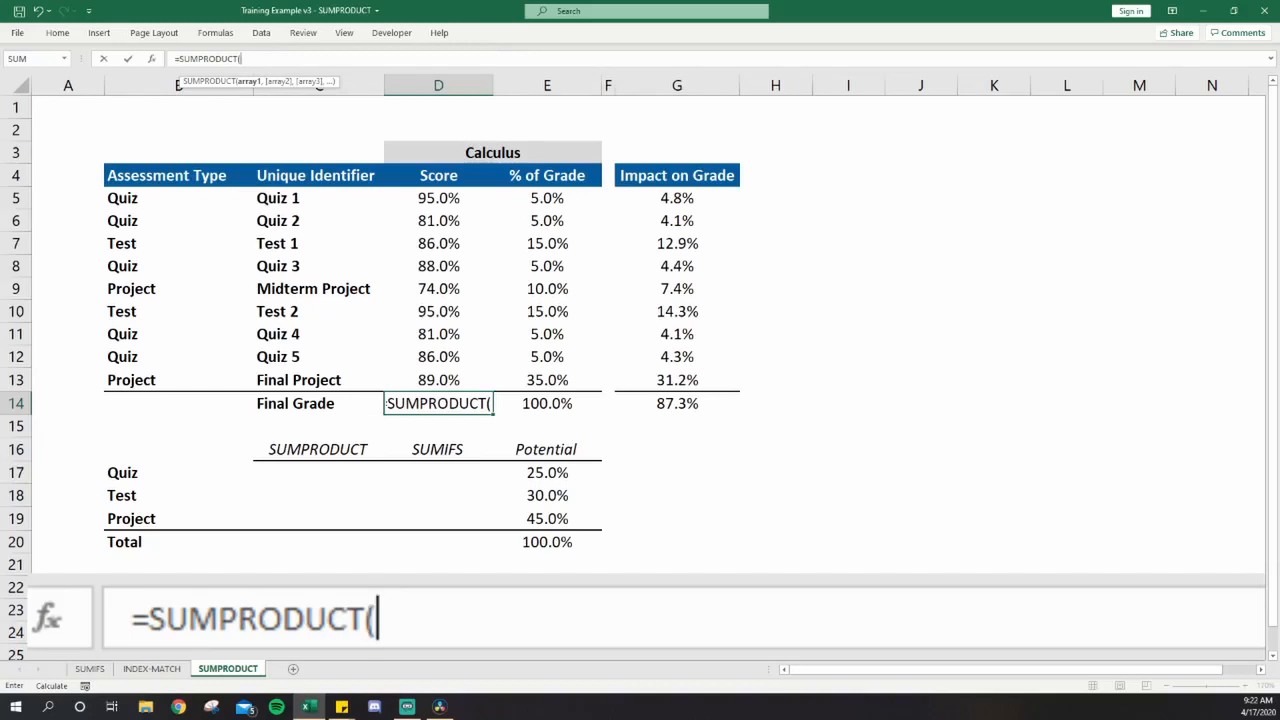
pyautogui.press('Up')
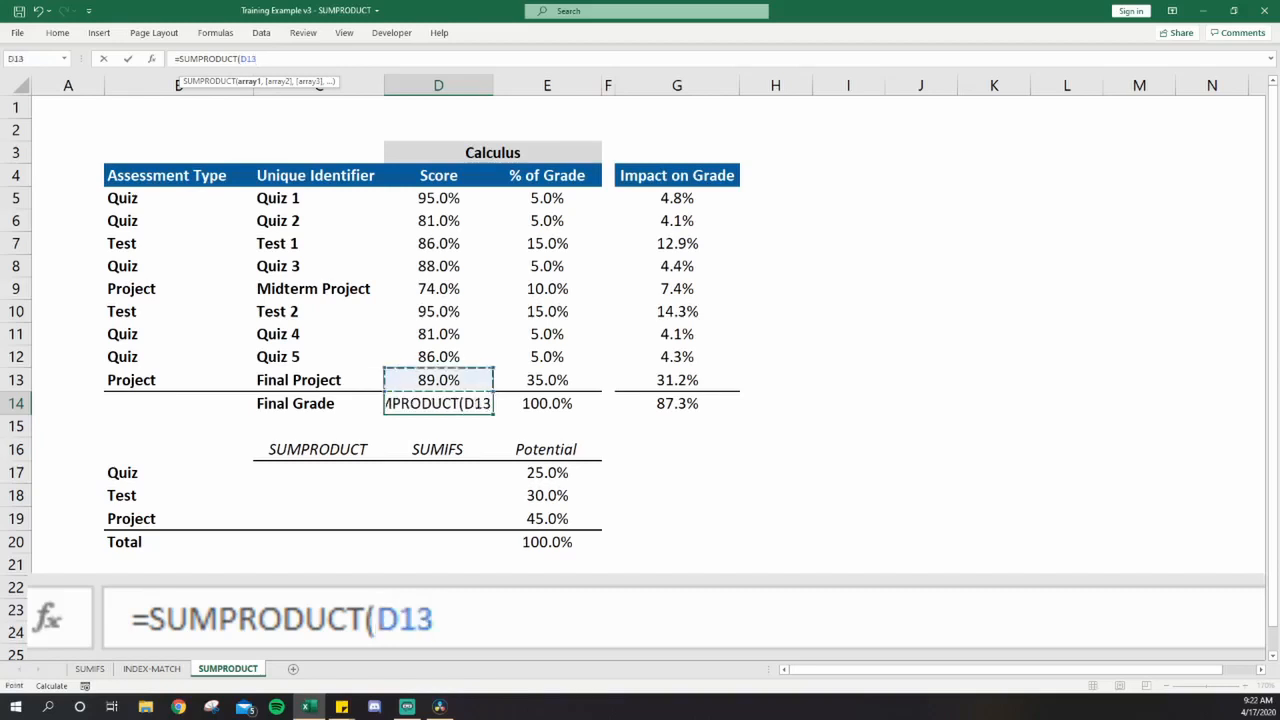
pyautogui.press('Up')
pyautogui.press('Up')
pyautogui.press('Up')
pyautogui.press('Up')
pyautogui.press('Up')
pyautogui.press('Up')
pyautogui.press('Up')
pyautogui.press('Up')
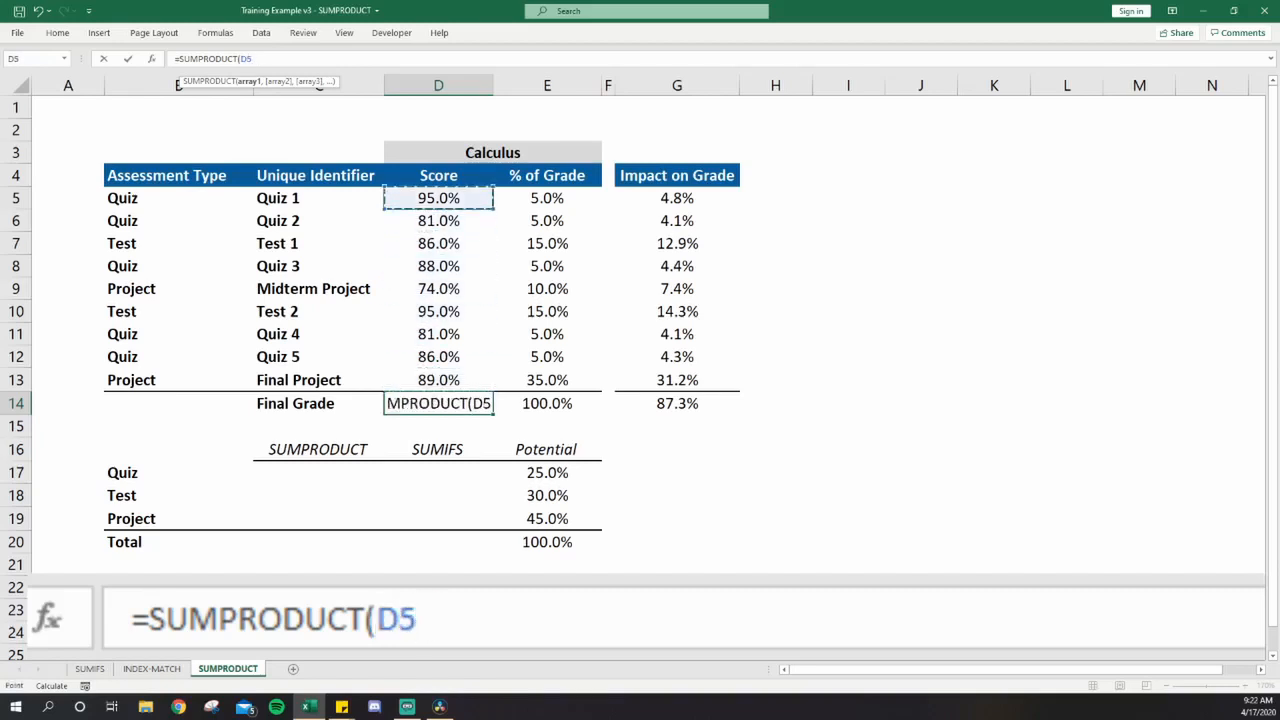
pyautogui.hotkey('shift', 'Down')
pyautogui.hotkey('shift', 'Down')
pyautogui.hotkey('shift', 'Down')
pyautogui.hotkey('shift', 'Down')
pyautogui.hotkey('shift', 'Down')
pyautogui.hotkey('shift', 'Down')
pyautogui.hotkey('shift', 'Down')
pyautogui.hotkey('shift', 'Down')
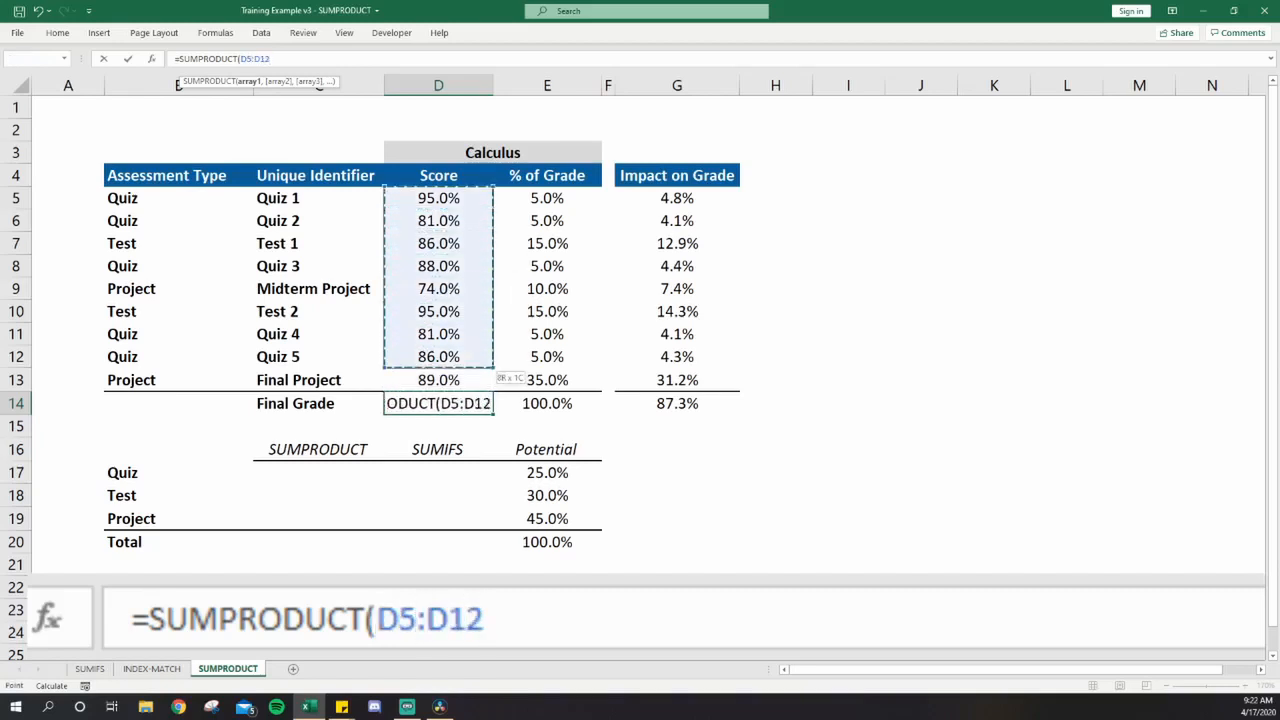
pyautogui.write(',')
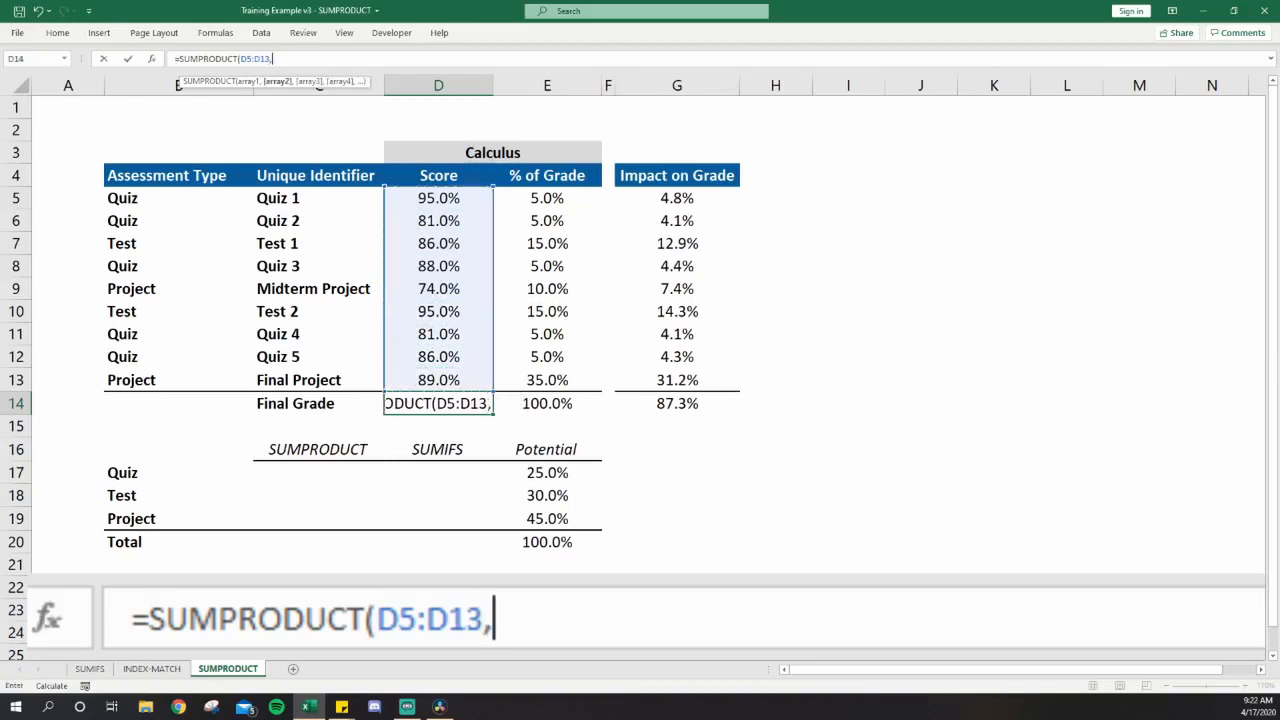
# Step: Add the % of Grade range E5:E13 as the second array and complete the SUMPRODUCT formula in D14
pyautogui.press('Up')
pyautogui.press('Up')
pyautogui.press('Up')
pyautogui.press('Up')
pyautogui.press('Up')
pyautogui.press('Up')
pyautogui.press('Up')
pyautogui.press('Up')
pyautogui.press('Up')
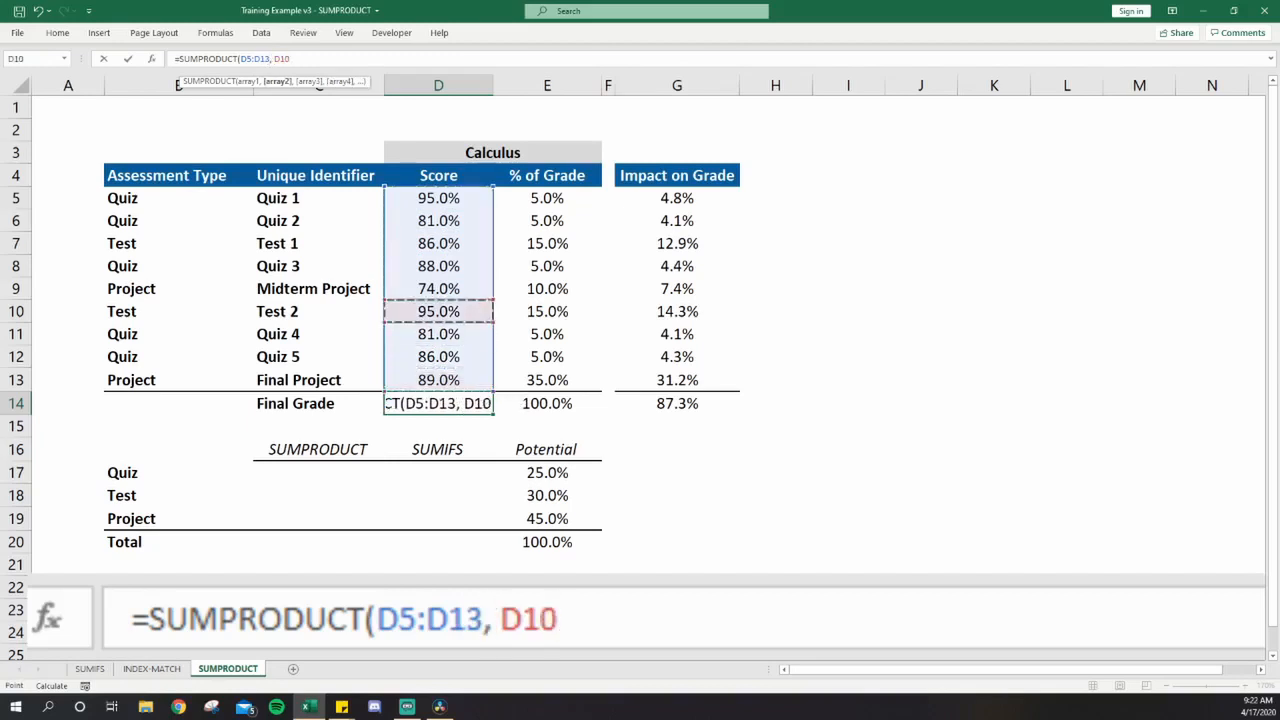
pyautogui.press('Right')
pyautogui.hotkey('shift', 'Down')
pyautogui.hotkey('shift', 'Down')
pyautogui.hotkey('shift', 'Down')
pyautogui.hotkey('shift', 'Down')
pyautogui.hotkey('shift', 'Down')
pyautogui.hotkey('shift', 'Down')
pyautogui.hotkey('shift', 'Down')
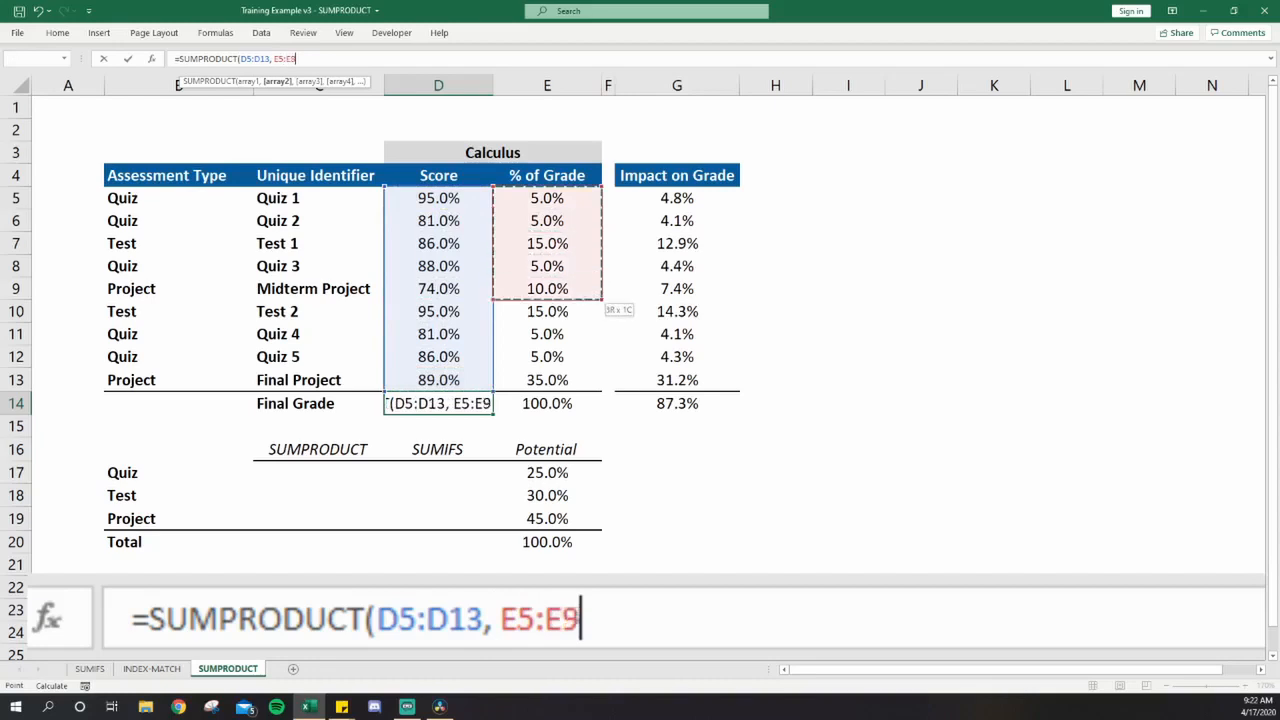
pyautogui.hotkey('shift', 'Down')
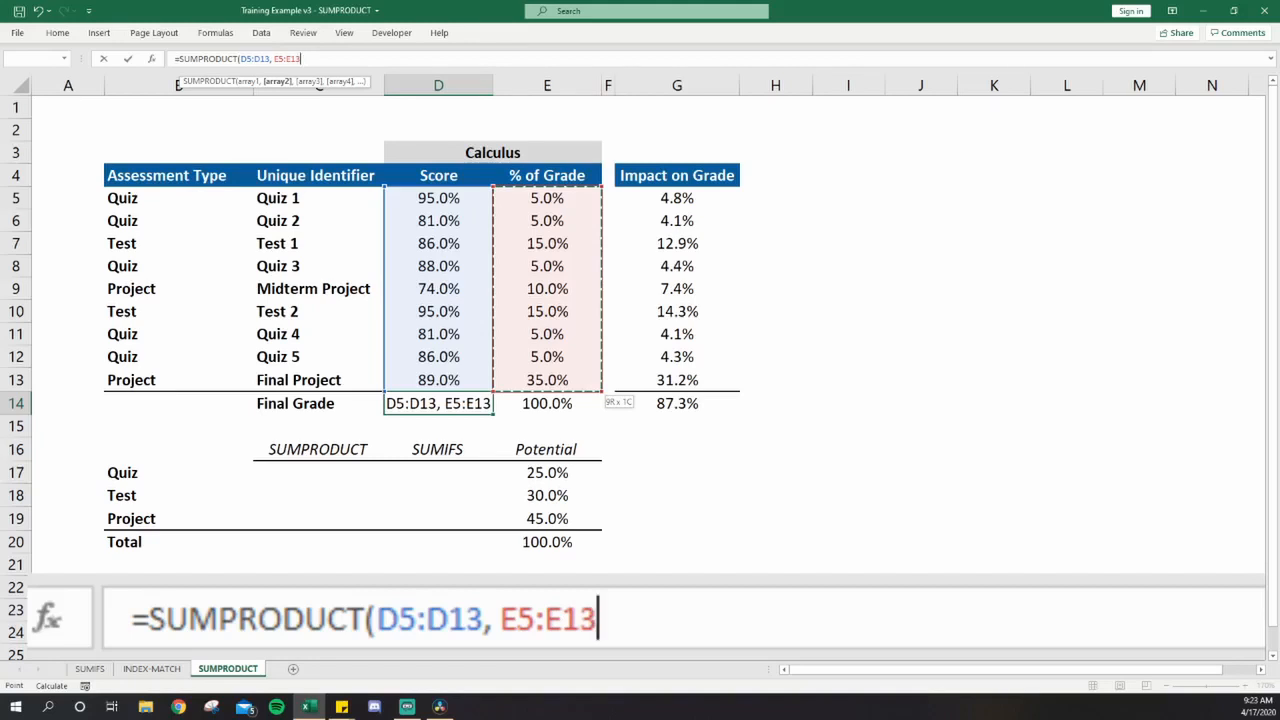
pyautogui.write(')')
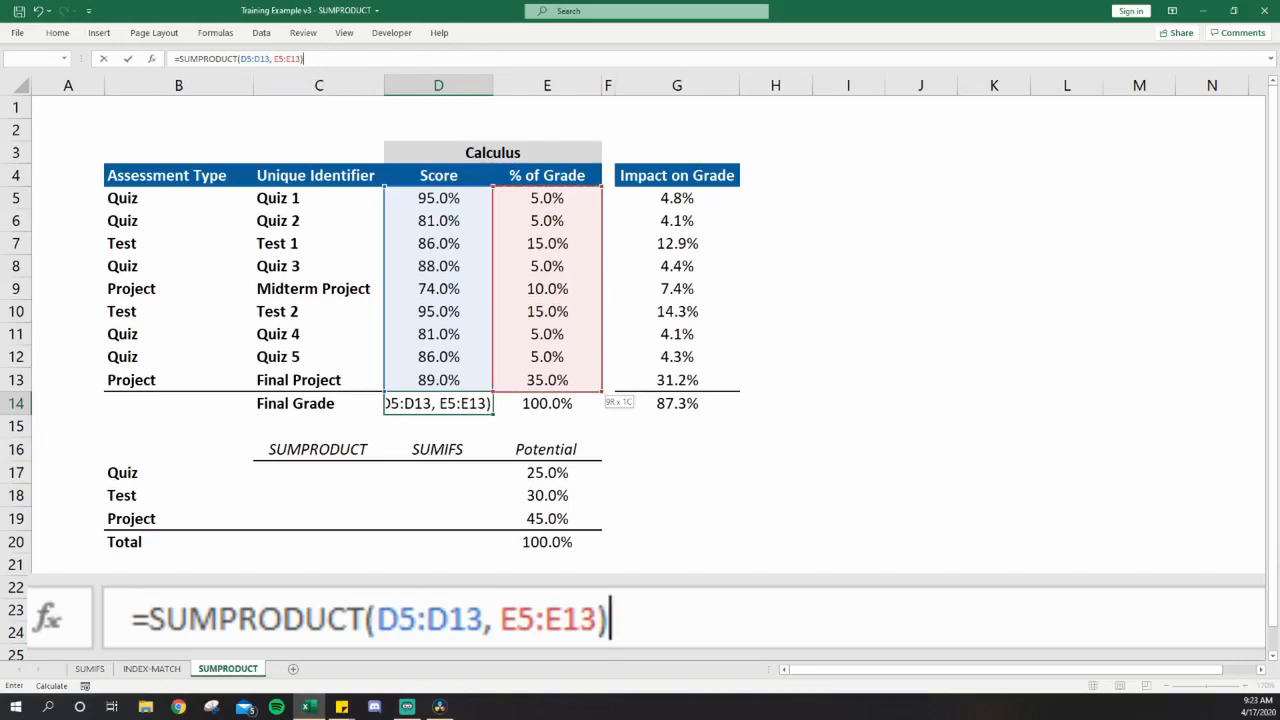
pyautogui.hotkey('ctrl', 'Return')
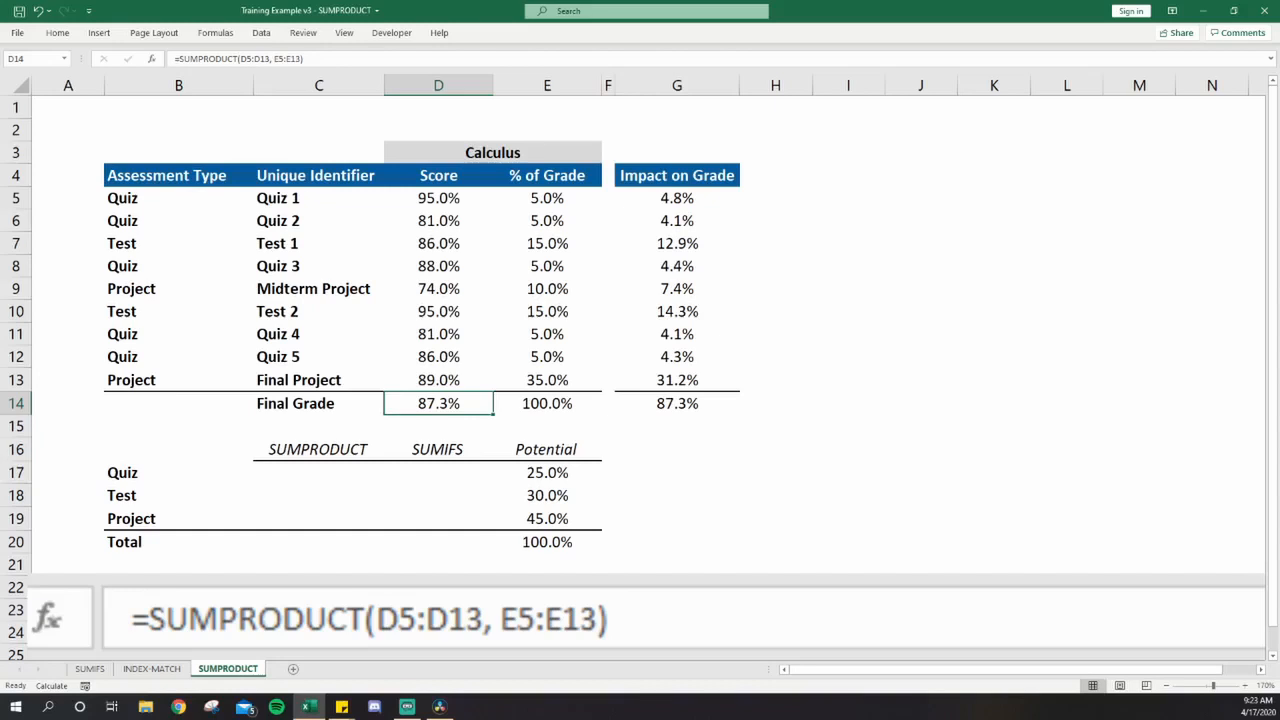
# Step: Compare the SUMPRODUCT final grade in D14 with the helper column's SUM in G14
pyautogui.press('Right')
pyautogui.press('Right')
pyautogui.press('Right')
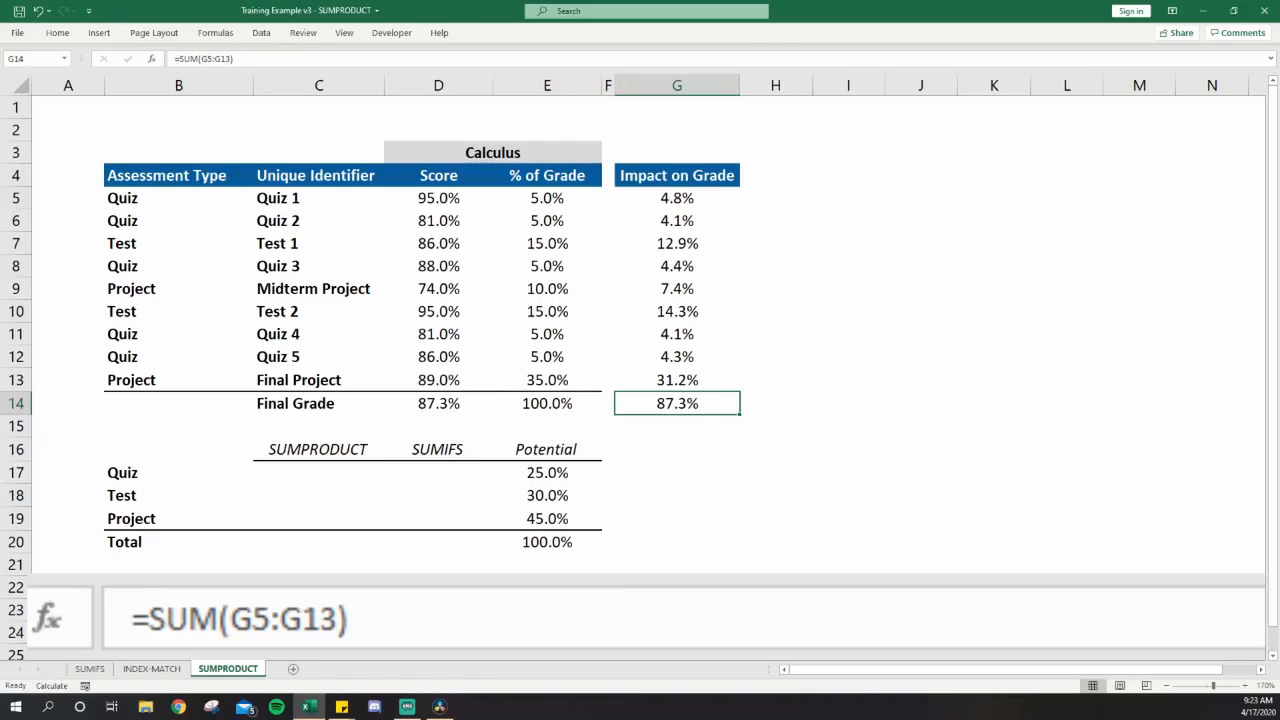
pyautogui.press('Left')
pyautogui.press('Left')
pyautogui.press('Left')
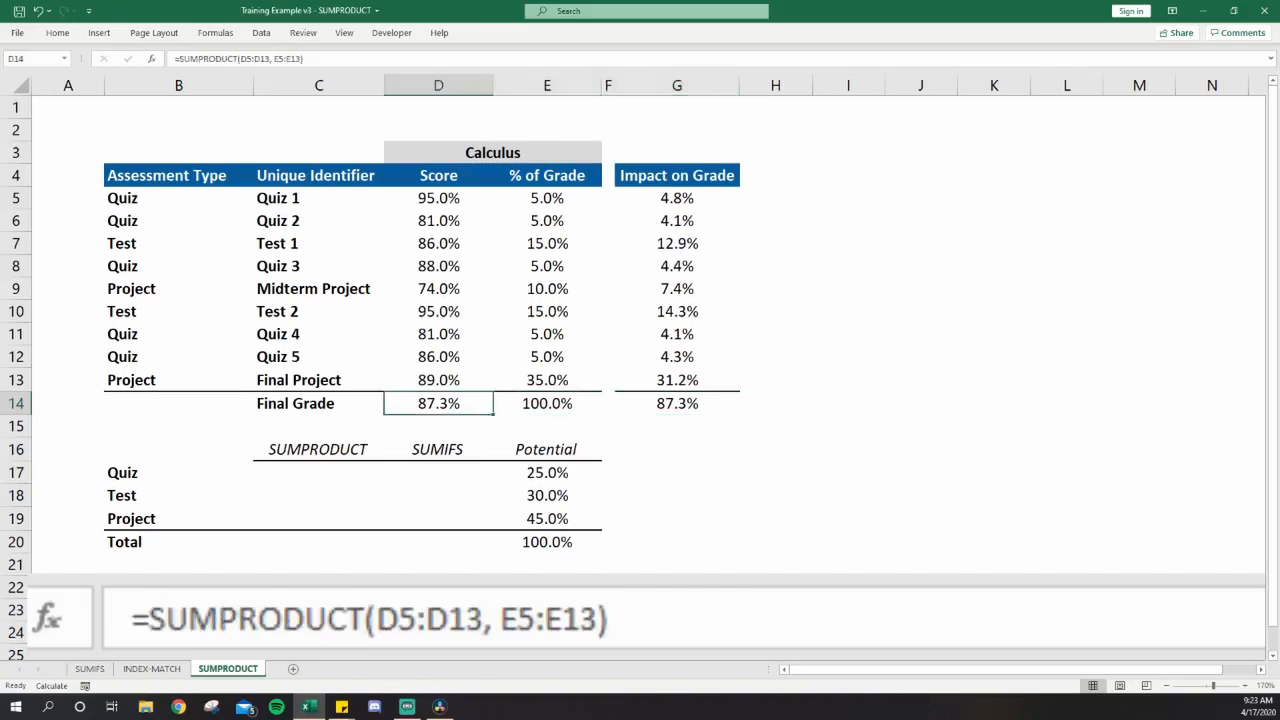
# Step: Begin a SUMIFS formula for Quiz in D17 with the Impact on Grade values $G$5:$G$13 as the absolute sum range
pyautogui.press('Down')
pyautogui.press('Down')
pyautogui.press('Down')
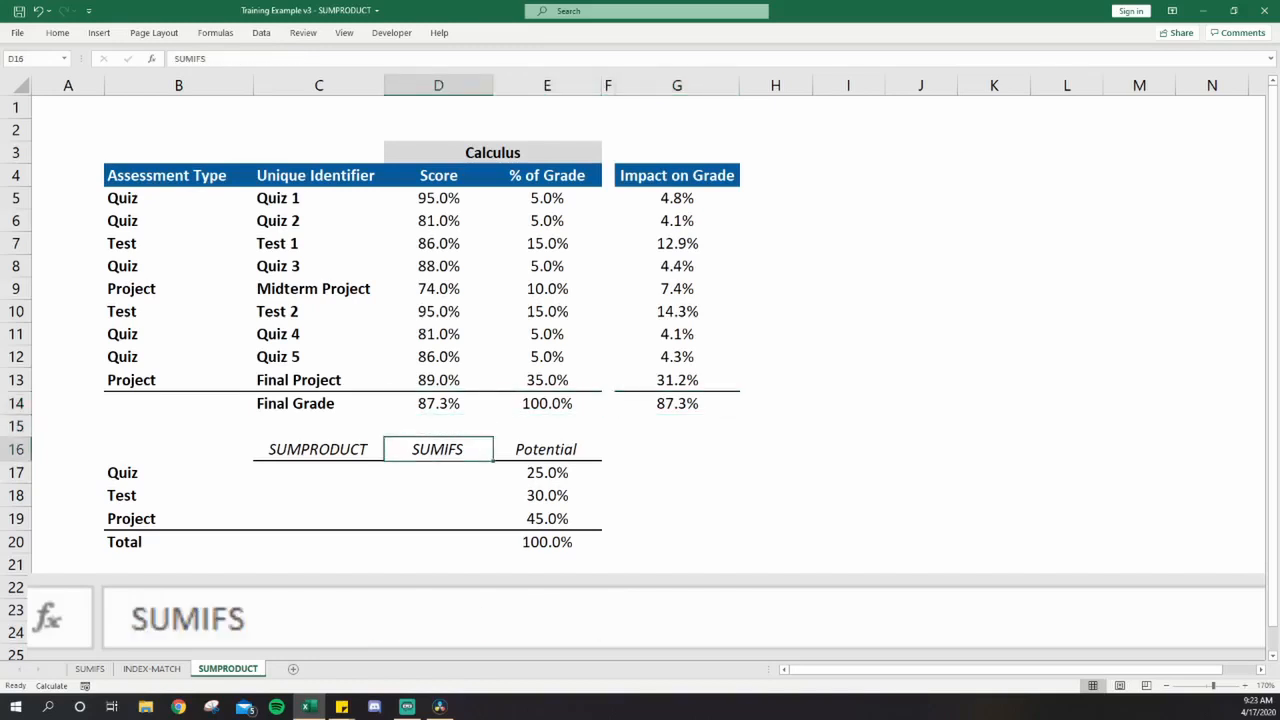
pyautogui.press('Left')
pyautogui.press('Left')
pyautogui.press('Down')
pyautogui.press('Up')
pyautogui.press('Right')
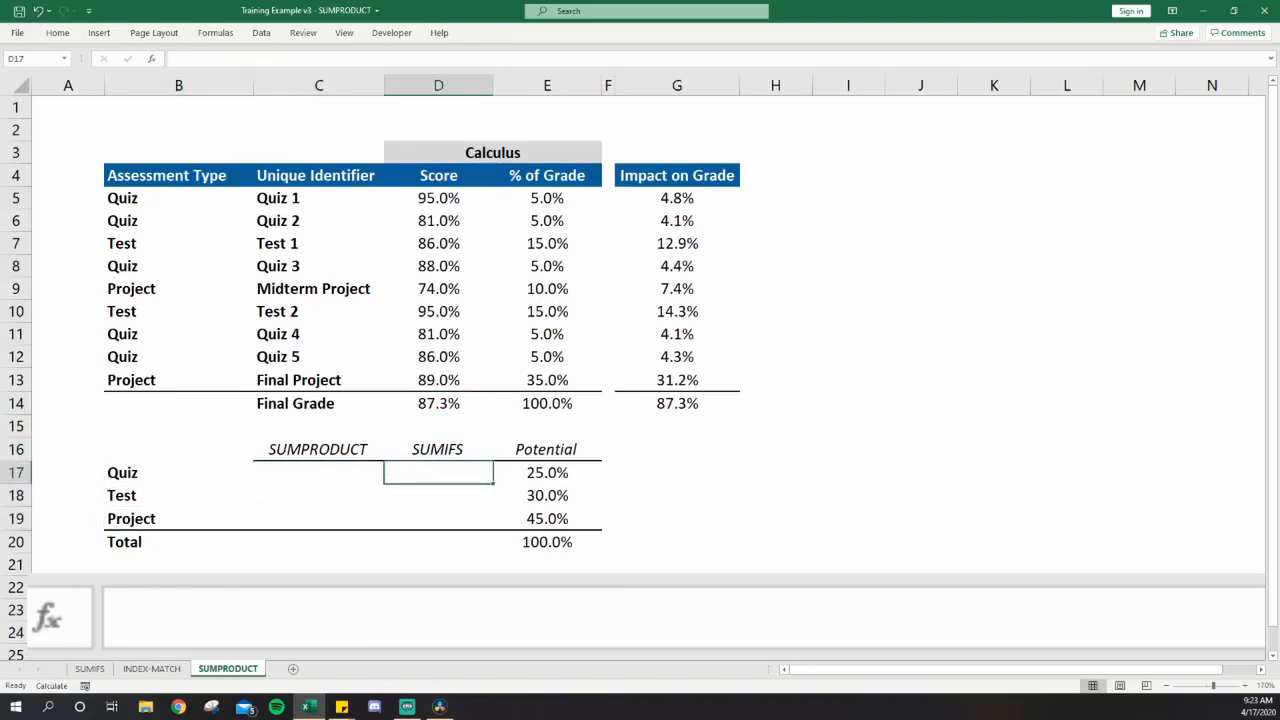
pyautogui.write('=sumifs')
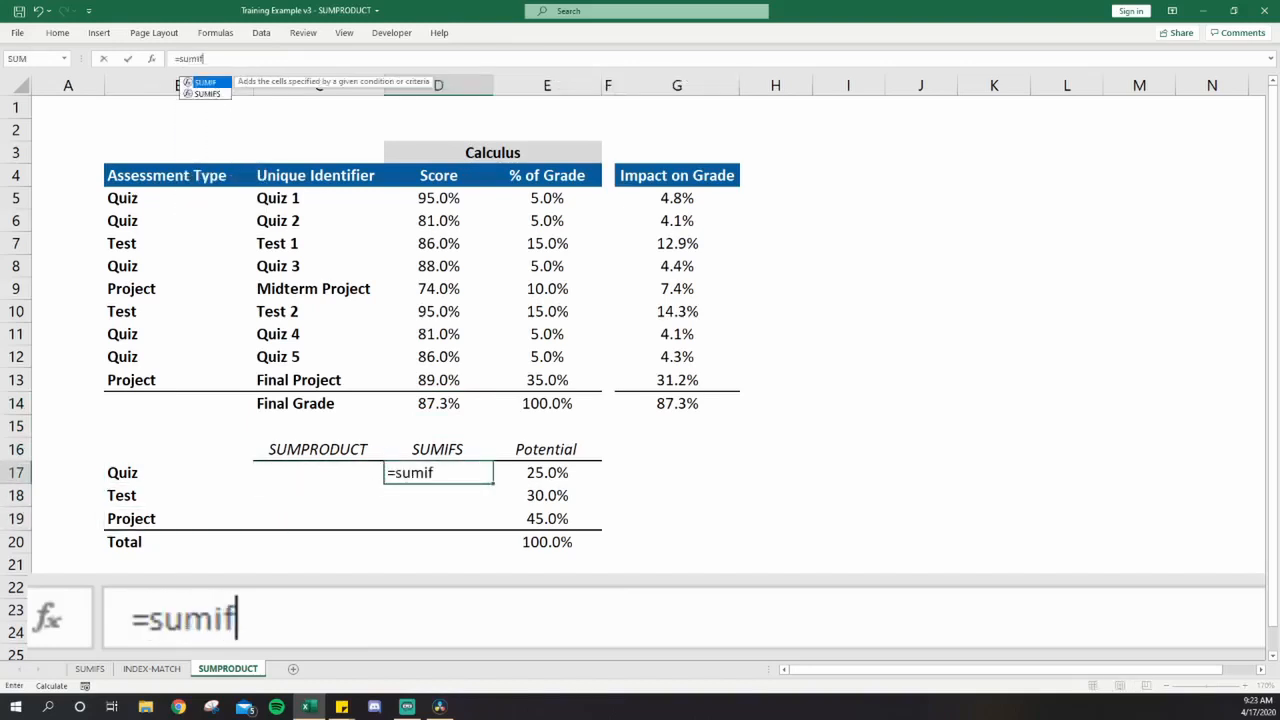
pyautogui.press('Tab')
pyautogui.press('Right')
pyautogui.press('Up')
pyautogui.press('Right')
pyautogui.press('Up')
pyautogui.press('Right')
pyautogui.press('Up')
pyautogui.press('Up')
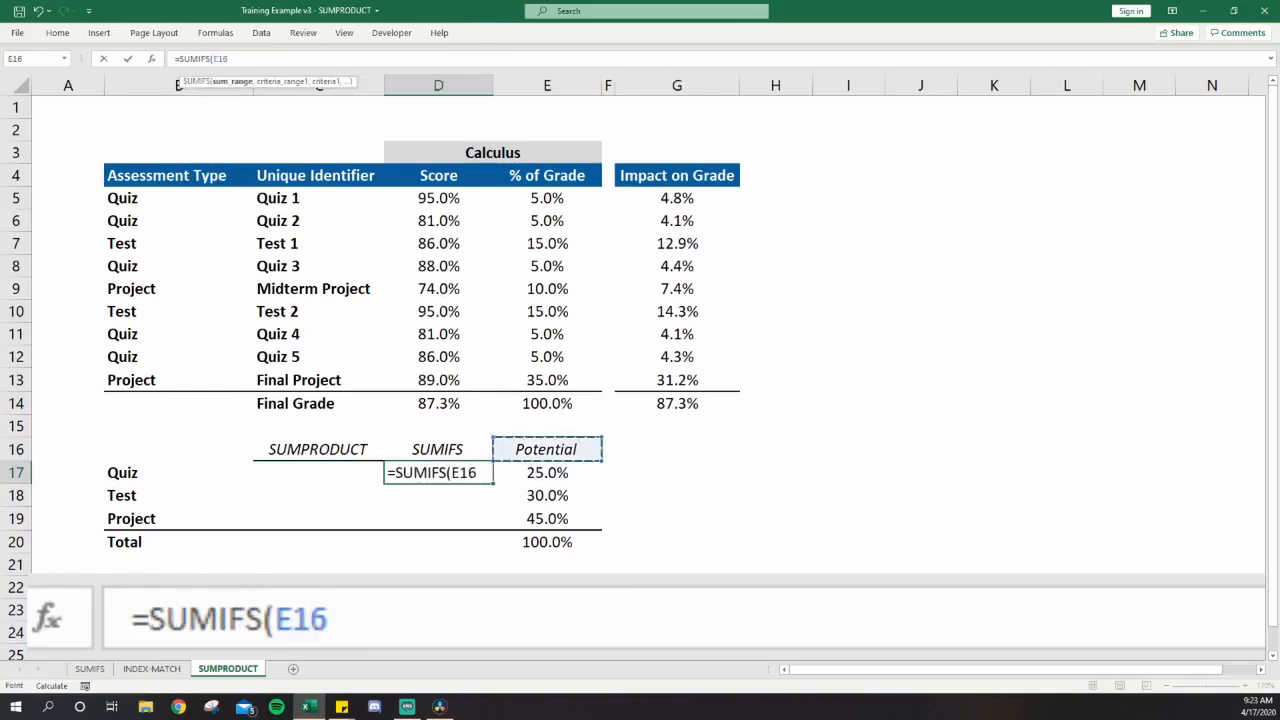
pyautogui.hotkey('ctrl', 'shift', 'Up')
pyautogui.hotkey('shift', 'Down')
pyautogui.press('F4')
pyautogui.write(',')
# Step: Complete the SUMIFS formula in D17 with Assessment Type $B$5:$B$13 as criteria range and $B17 as the criterion
pyautogui.press('Left')
pyautogui.press('Up')
pyautogui.press('Left')
pyautogui.press('Left')
pyautogui.press('Up')
pyautogui.press('Up')
pyautogui.press('Right')
pyautogui.press('Up')
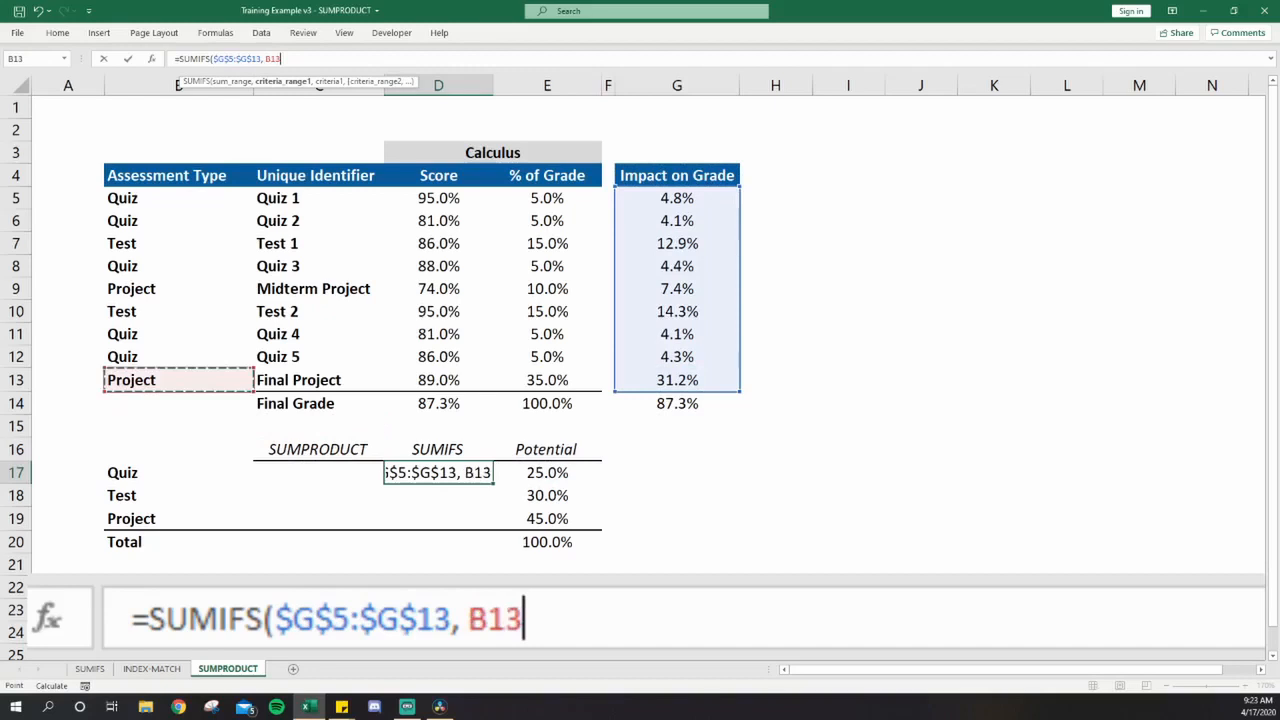
pyautogui.hotkey('ctrl', 'shift', 'Up')
pyautogui.hotkey('shift', 'Down')
pyautogui.press('F4')
pyautogui.write(',')
pyautogui.press('Left')
pyautogui.press('Left')
pyautogui.press('F4')
pyautogui.press('F4')
pyautogui.press('F4')
pyautogui.write(')')
pyautogui.hotkey('ctrl', 'Return')
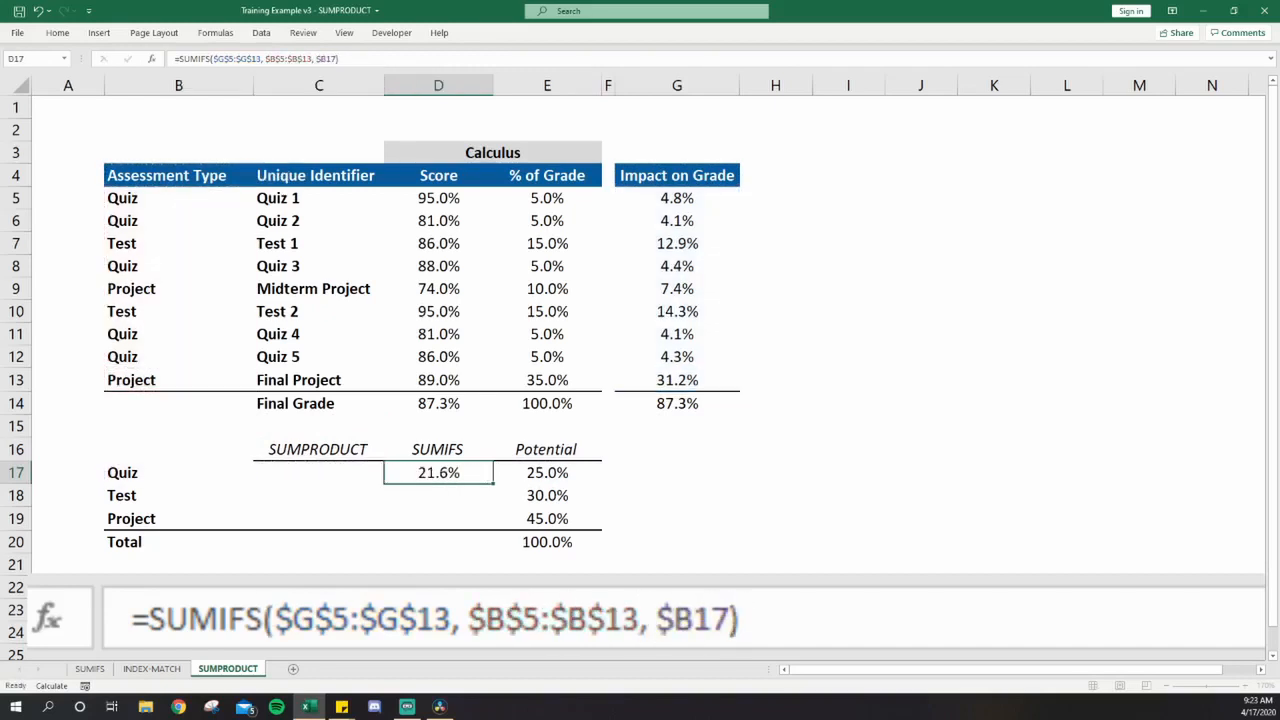
# Step: Copy the Quiz SUMIFS formula from D17 down to the Test and Project rows, D18:D19
pyautogui.hotkey('ctrl', 'c')
pyautogui.hotkey('shift', 'Down')
pyautogui.hotkey('shift', 'Down')
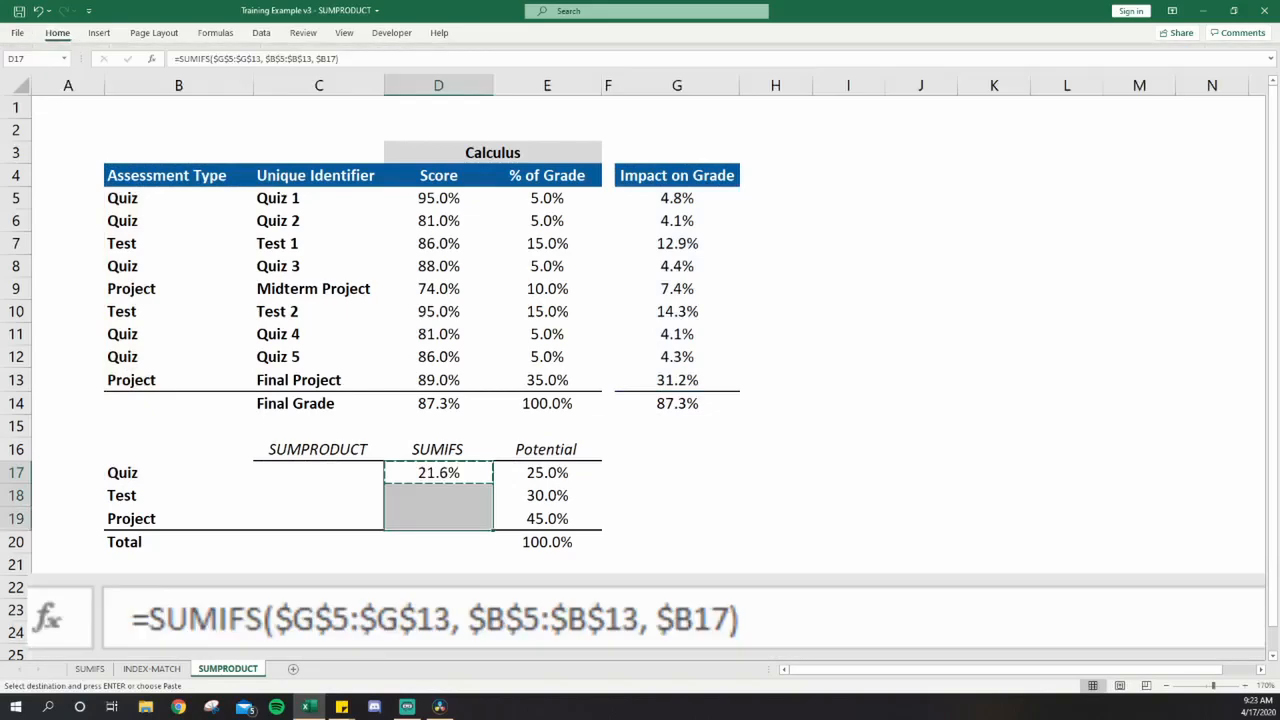
pyautogui.press('Return')
# Step: Copy the Potential column's total formula from E20 into D20 to total the SUMIFS column
pyautogui.press('Down')
pyautogui.press('Down')
pyautogui.press('Down')
pyautogui.press('Right')
pyautogui.hotkey('ctrl', 'c')
pyautogui.press('Left')
pyautogui.hotkey('ctrl', 'v')
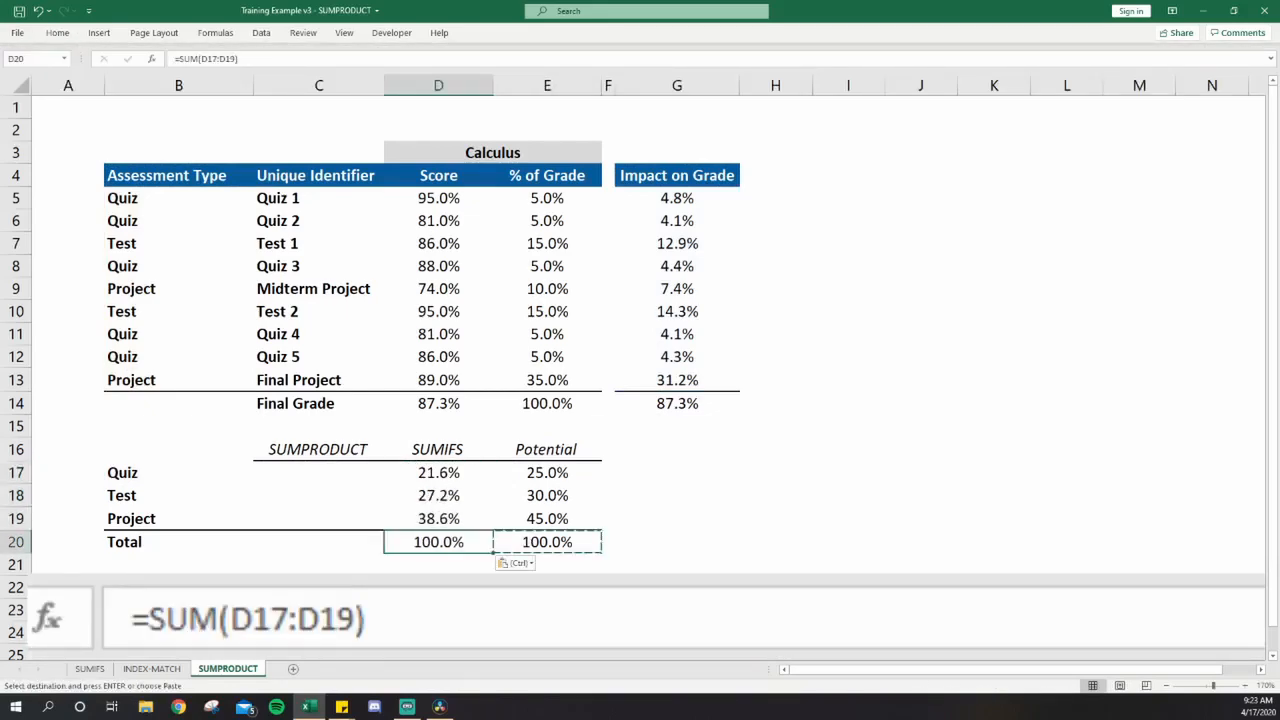
pyautogui.press('Escape')
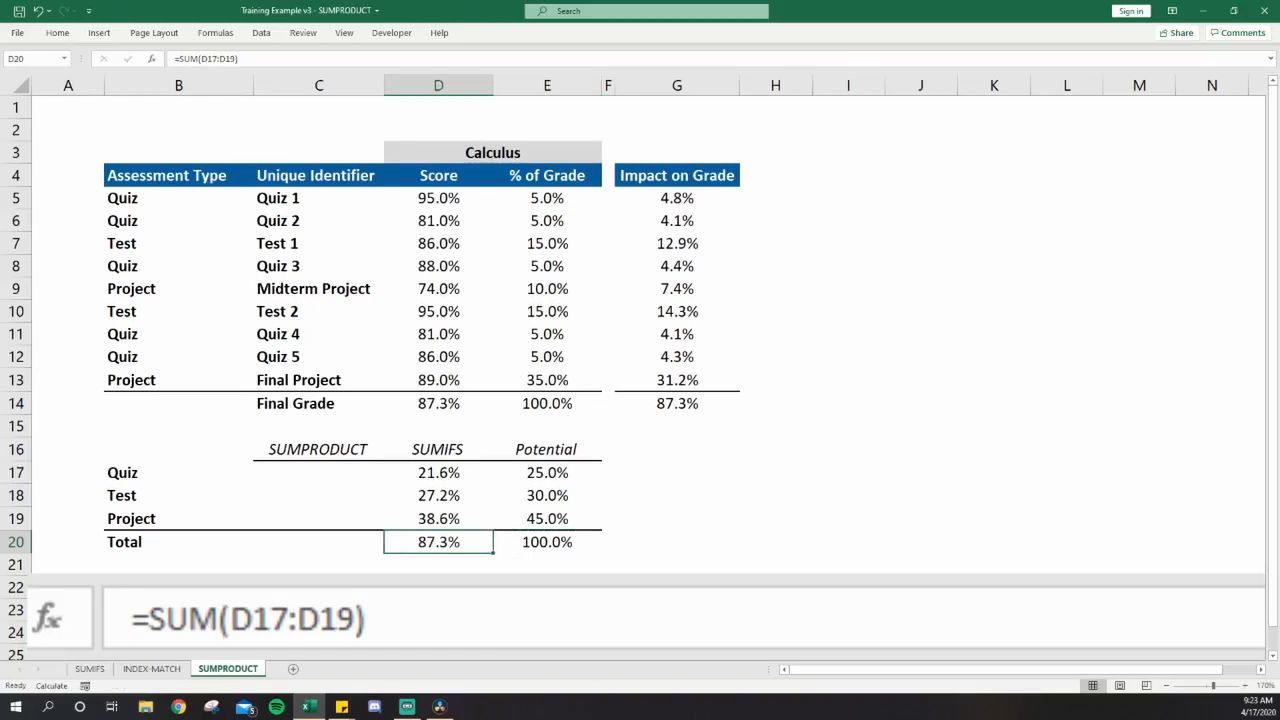
# Step: Begin a SUMPRODUCT formula for Quiz in C17 with the absolute Score range $D$5:$D$13 as the first array
pyautogui.press('Up')
pyautogui.press('Up')
pyautogui.press('Up')
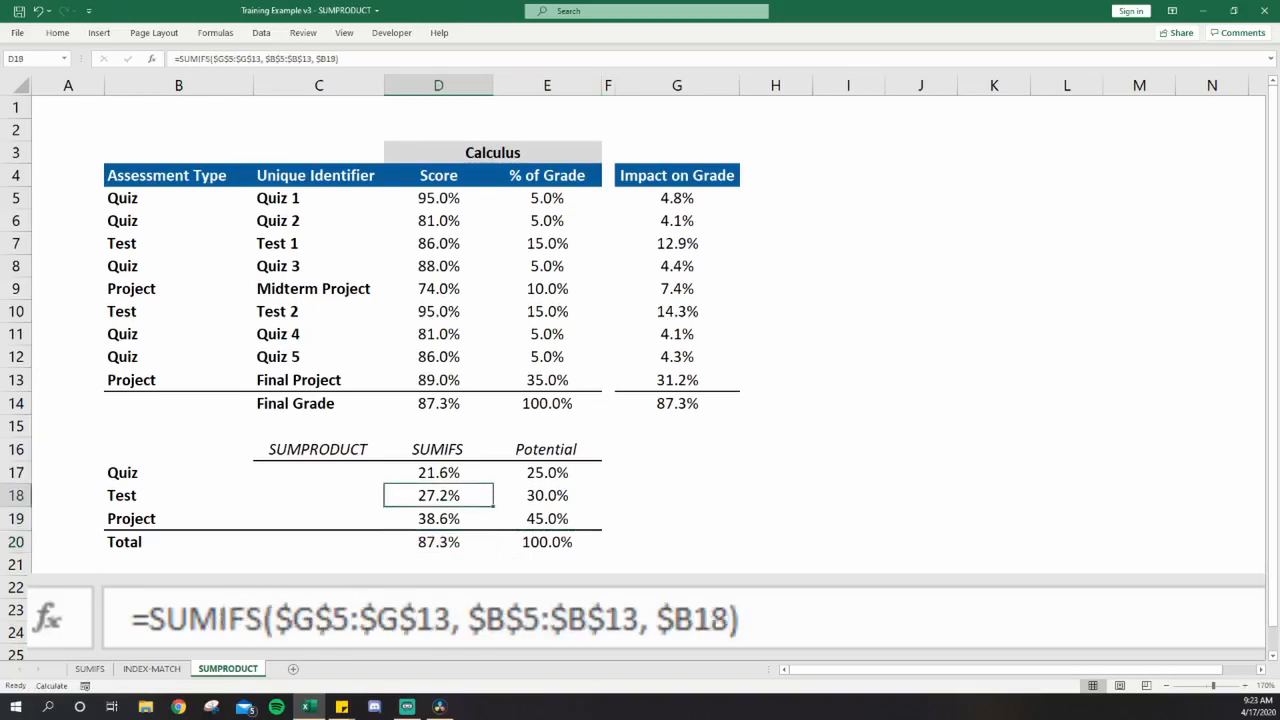
pyautogui.press('Left')
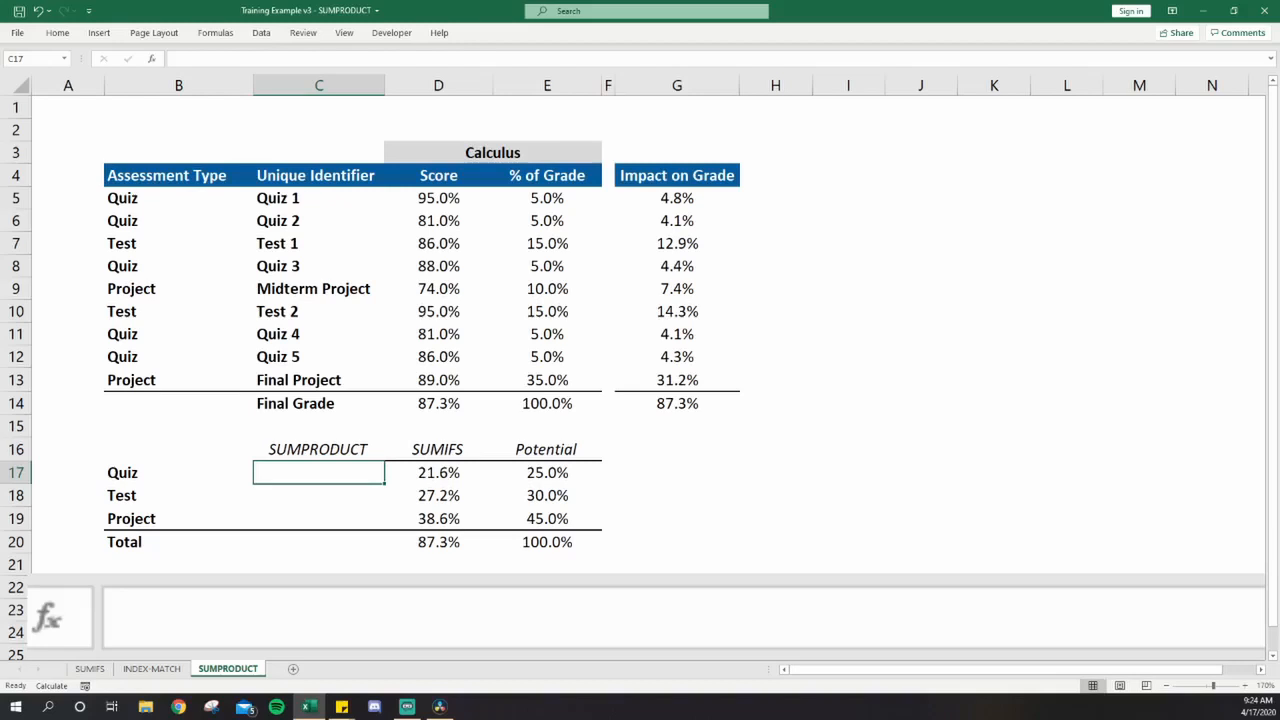
pyautogui.write('=sumpr')
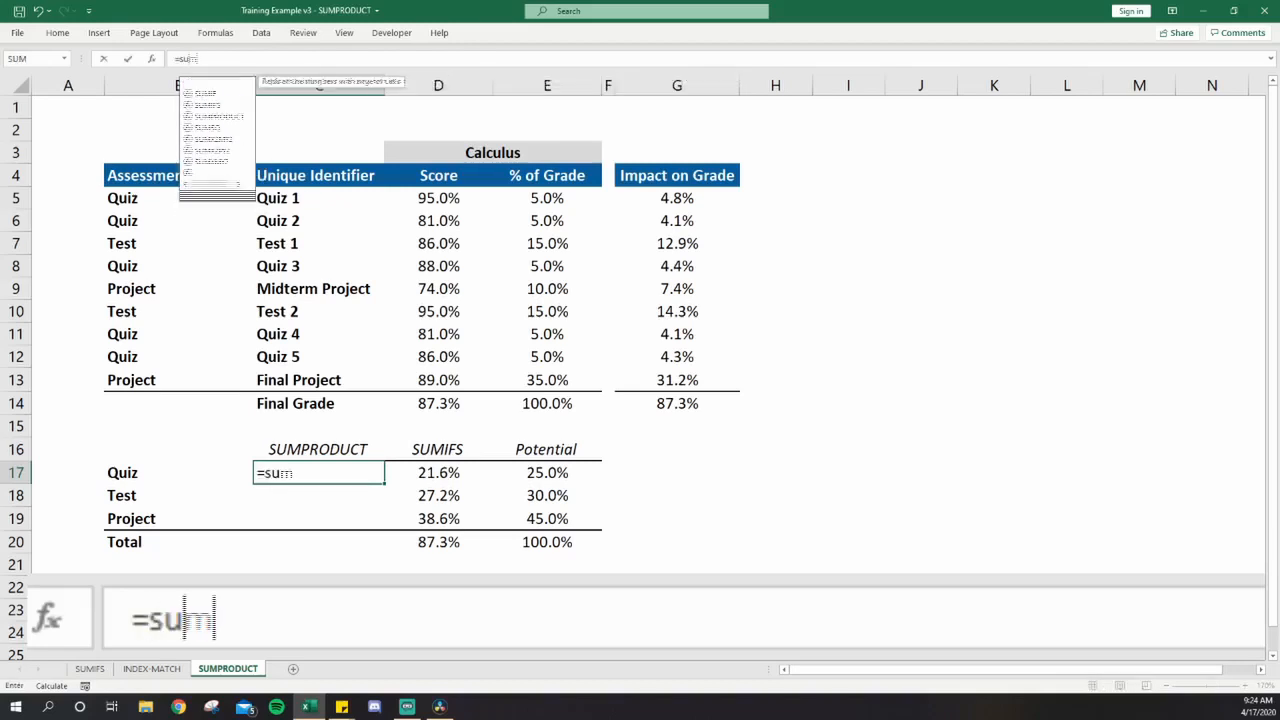
pyautogui.press('Tab')
pyautogui.press('Right')
pyautogui.press('Up')
pyautogui.press('Up')
pyautogui.press('Up')
pyautogui.press('Up')
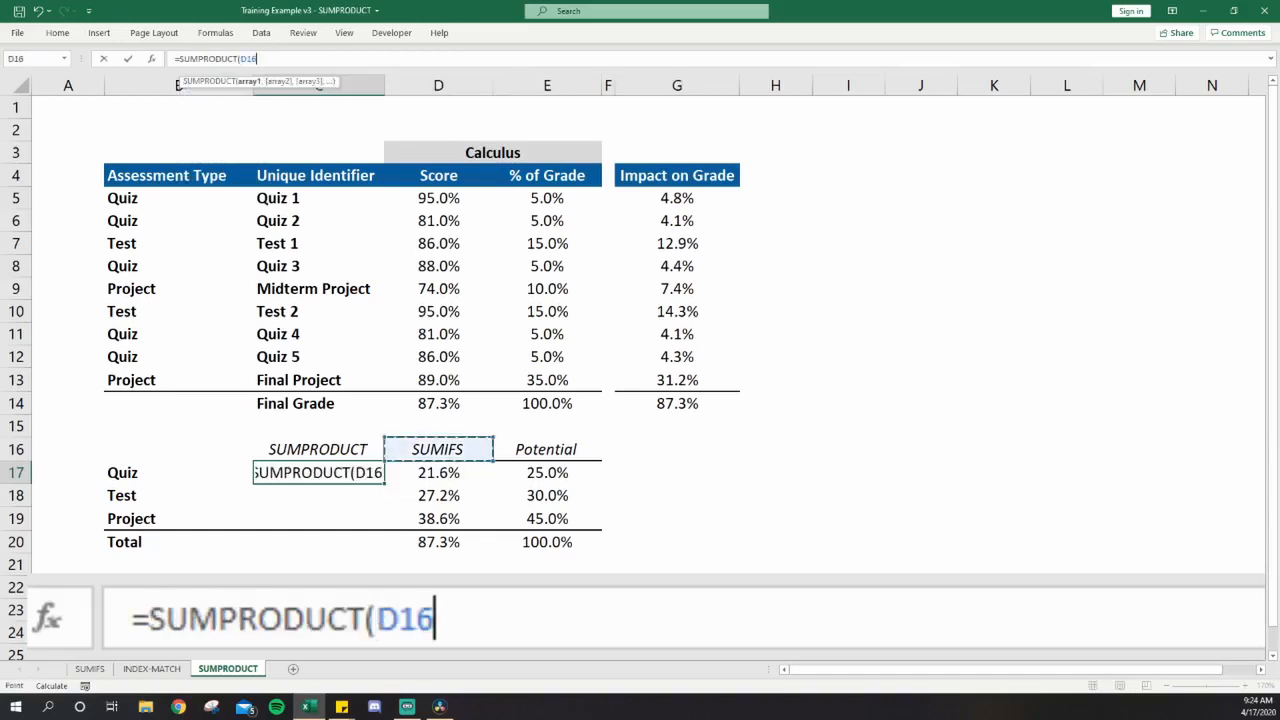
pyautogui.hotkey('shift', 'Up')
pyautogui.hotkey('shift', 'Up')
pyautogui.hotkey('shift', 'Up')
pyautogui.hotkey('shift', 'Up')
pyautogui.hotkey('shift', 'Up')
pyautogui.hotkey('shift', 'Up')
pyautogui.hotkey('shift', 'Up')
pyautogui.hotkey('shift', 'Up')
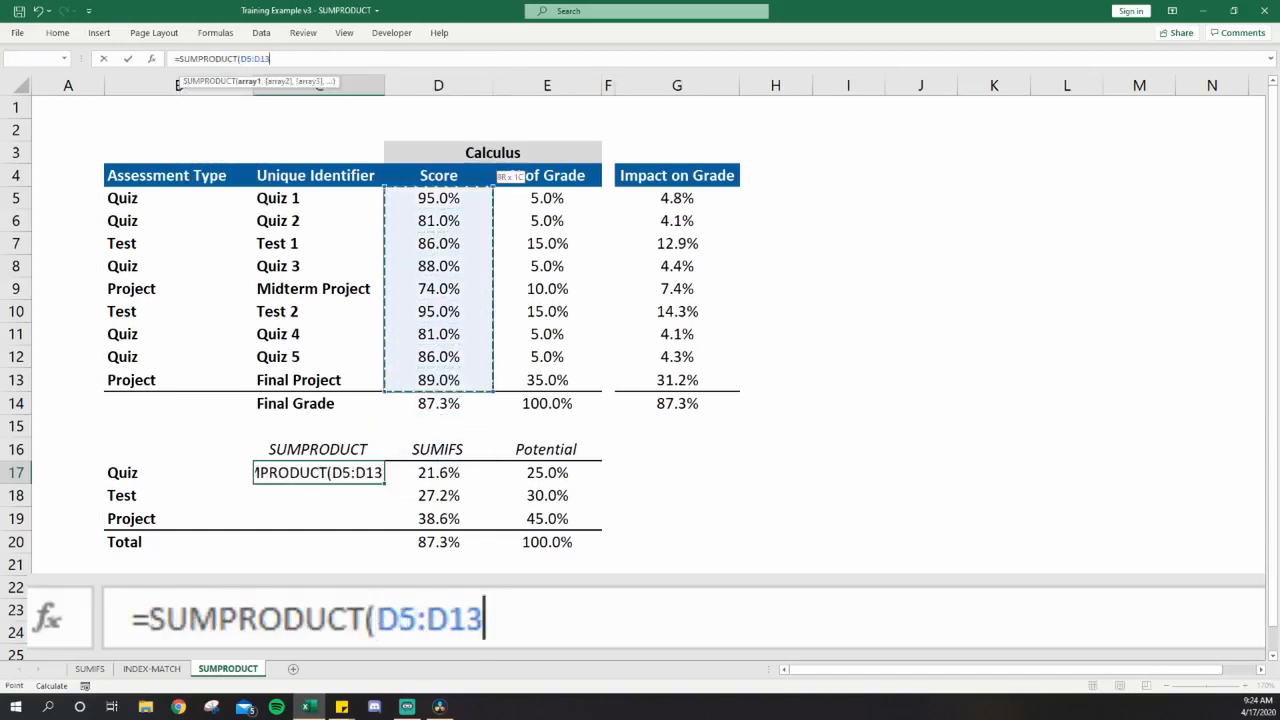
pyautogui.press('F4')
pyautogui.write(',')
# Step: Add the absolute % of Grade range $E$5:$E$13 as the second array of the SUMPRODUCT formula in C17
pyautogui.press('Right')
pyautogui.press('Up')
pyautogui.press('Up')
pyautogui.press('Up')
pyautogui.press('Up')
pyautogui.hotkey('ctrl', 'Up')
pyautogui.press('Down')
pyautogui.press('Down')
pyautogui.press('Right')
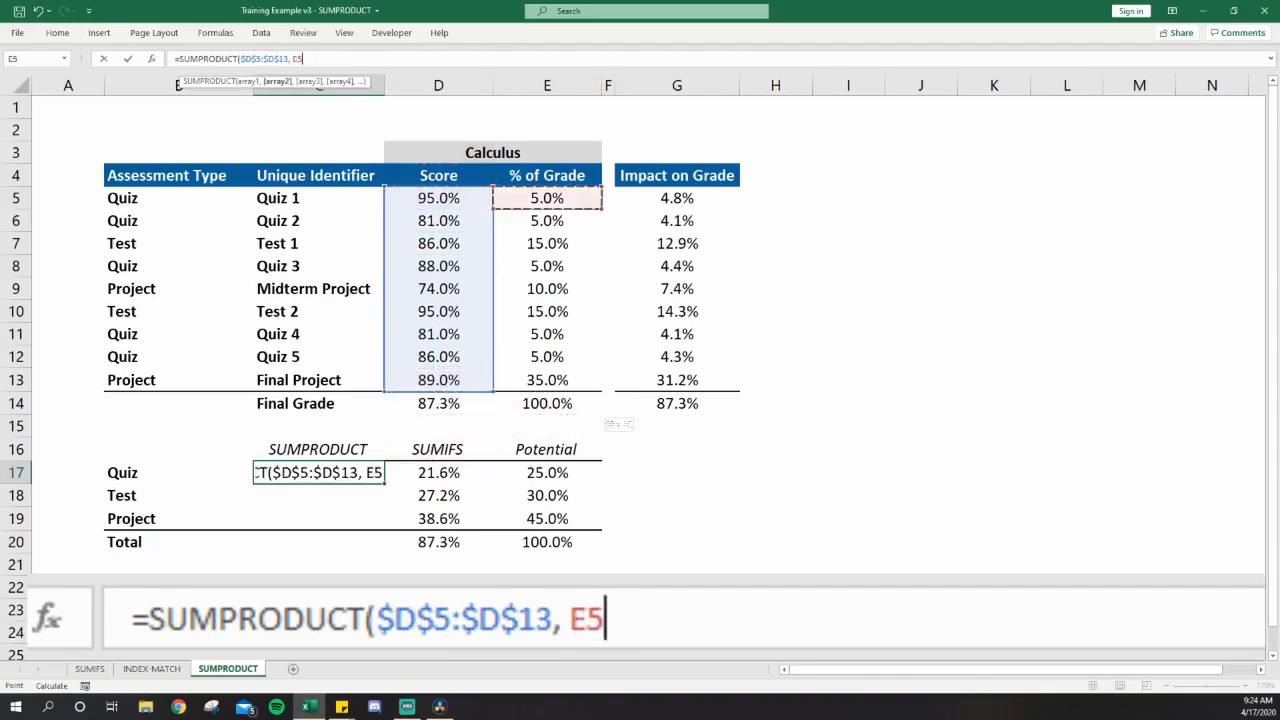
pyautogui.hotkey('ctrl', 'shift', 'Down')
pyautogui.hotkey('shift', 'Up')
pyautogui.press('F4')
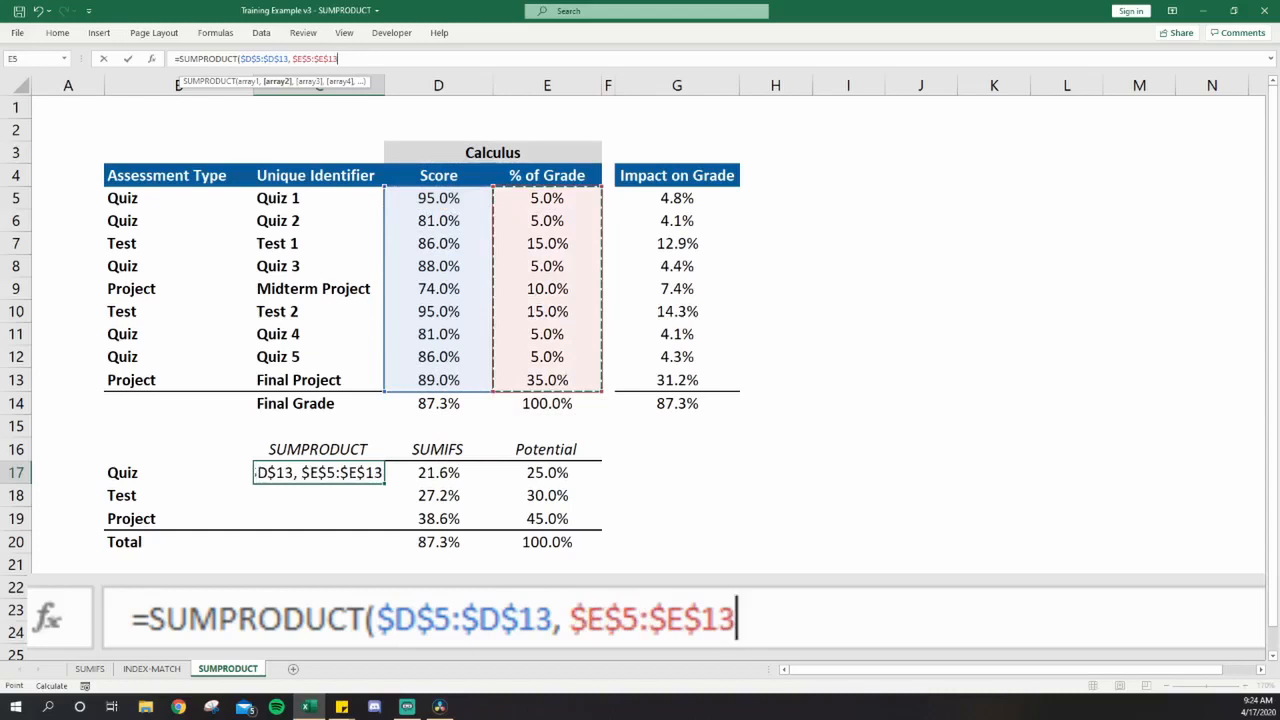
# Step: Open a double-negated criterion (--) as the third array of C17's SUMPRODUCT formula, using the absolute Assessment Type range $B$5:$B$13
pyautogui.write(', --')
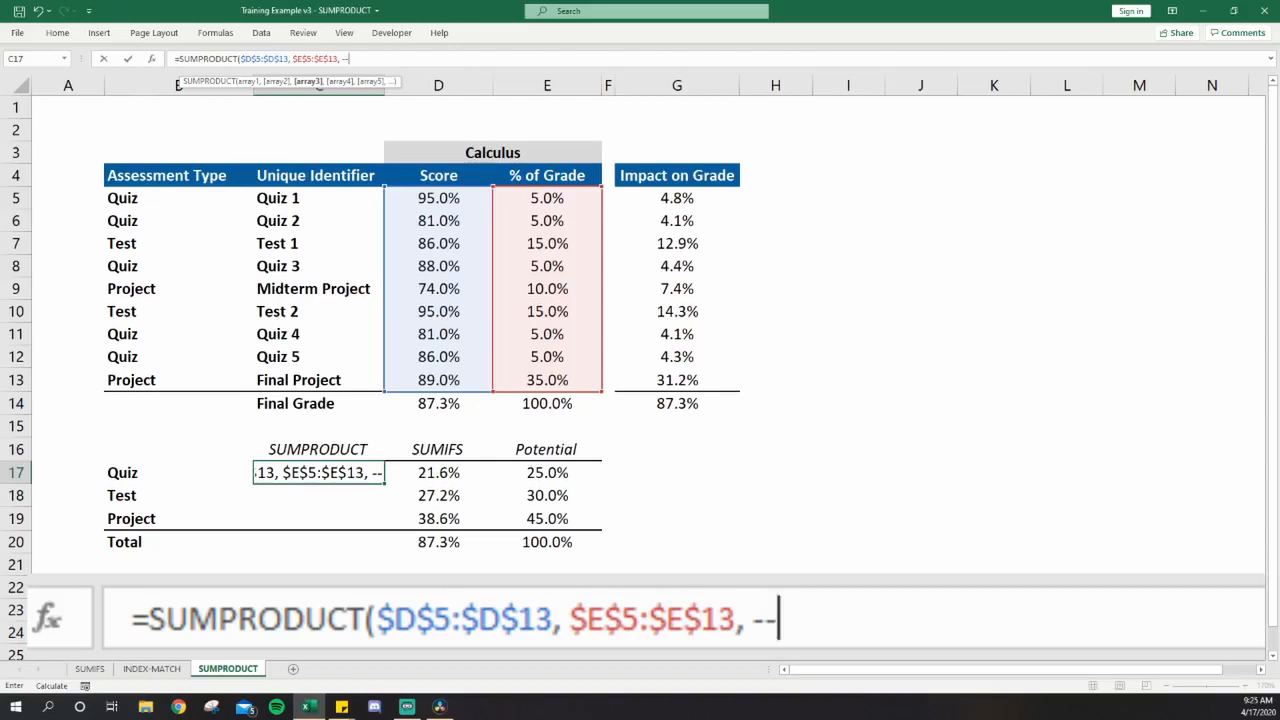
pyautogui.write('(')
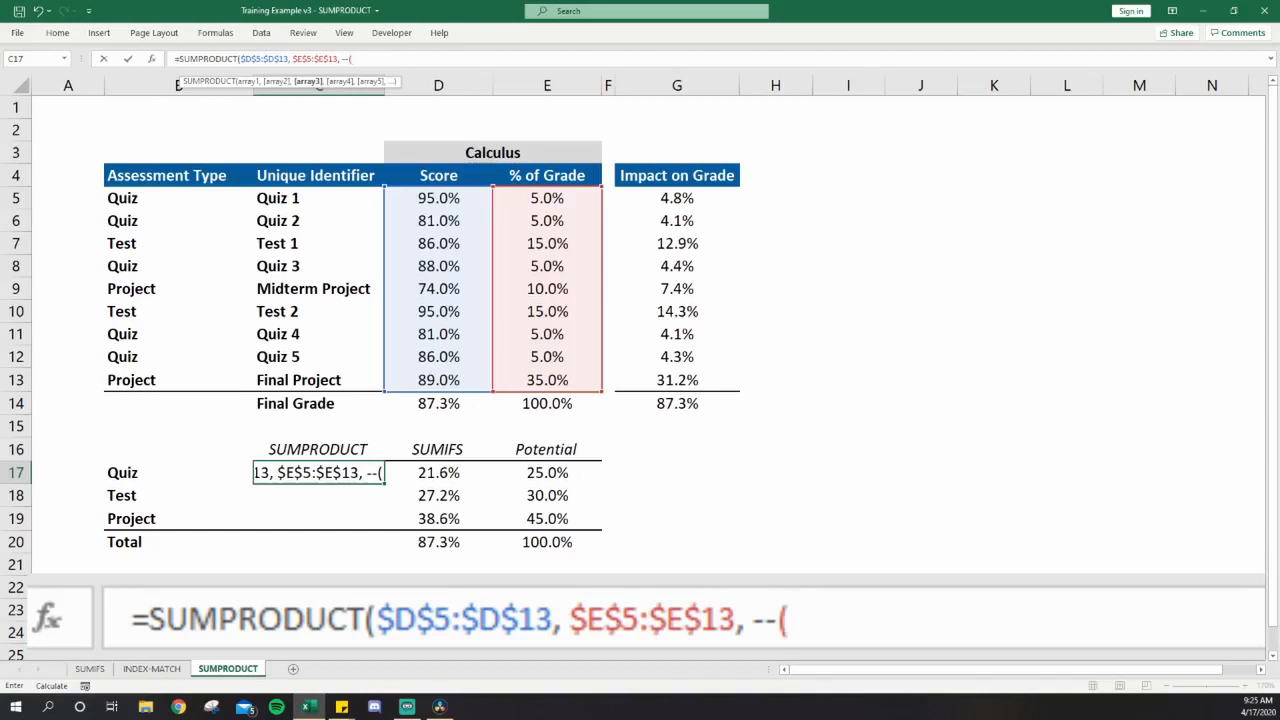
pyautogui.press('Left')
pyautogui.press('Up')
pyautogui.press('Up')
pyautogui.press('Up')
pyautogui.press('Up')
pyautogui.press('Up')
pyautogui.press('Up')
pyautogui.press('Up')
pyautogui.press('Up')
pyautogui.press('Up')
pyautogui.press('Up')
pyautogui.press('Up')
pyautogui.press('Up')
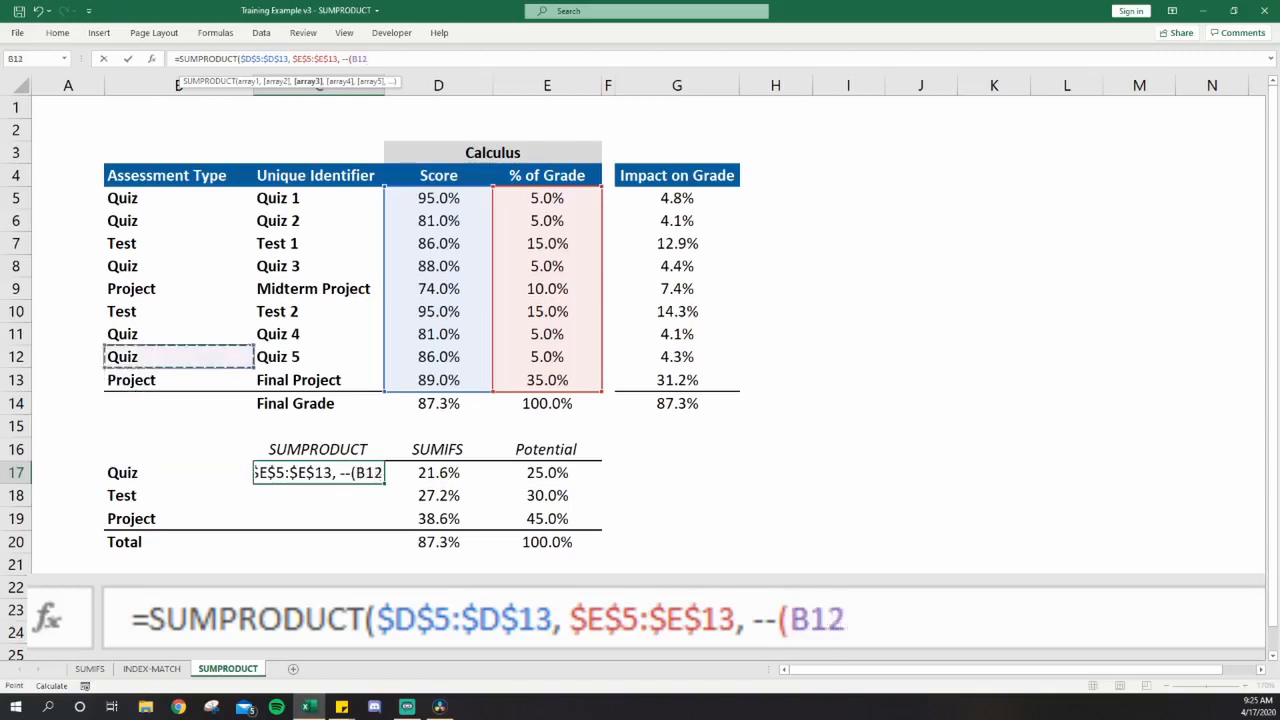
pyautogui.hotkey('shift', 'Down')
pyautogui.hotkey('shift', 'Down')
pyautogui.hotkey('shift', 'Down')
pyautogui.hotkey('shift', 'Down')
pyautogui.hotkey('shift', 'Down')
pyautogui.hotkey('shift', 'Down')
pyautogui.hotkey('shift', 'Down')
pyautogui.hotkey('shift', 'Down')
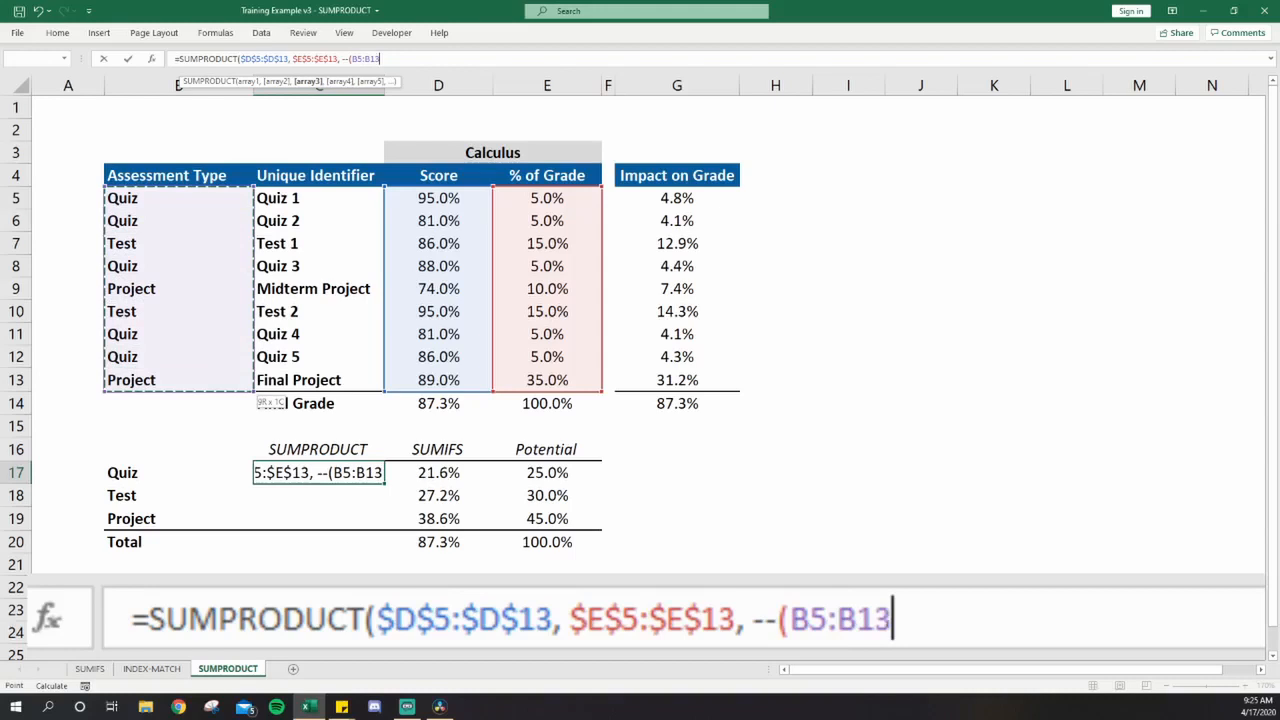
pyautogui.press('F4')
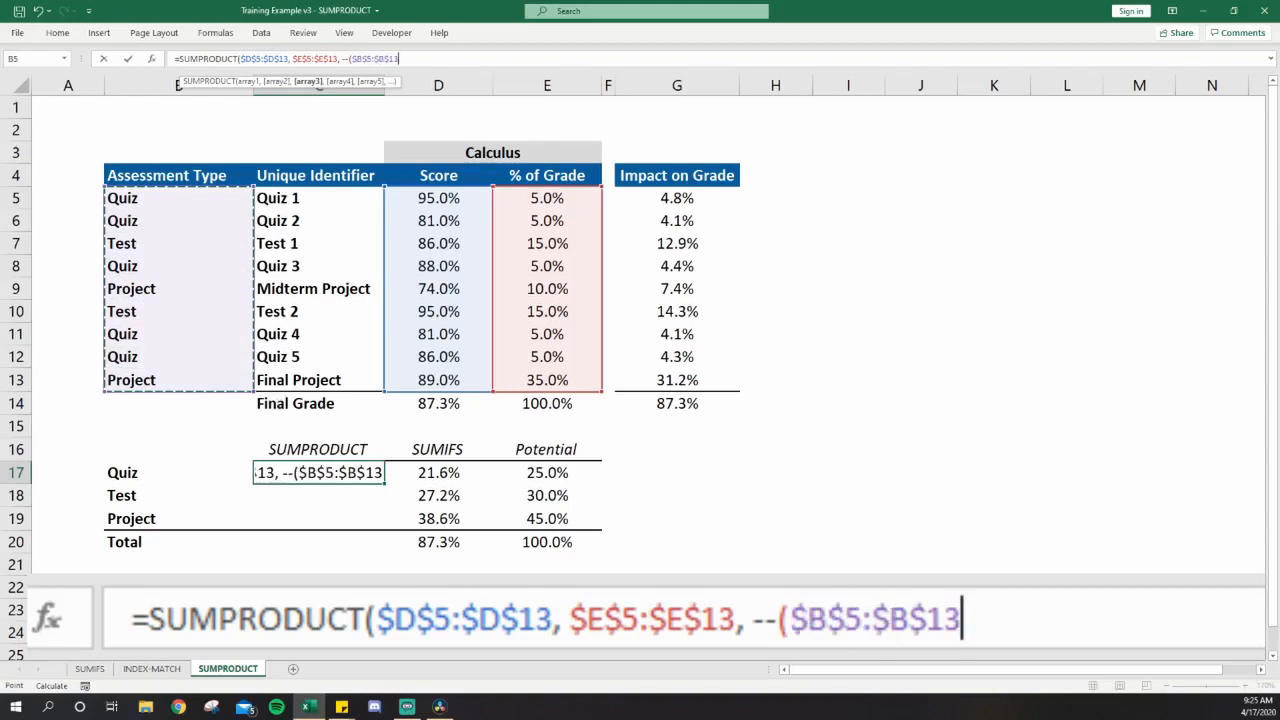
# Step: Complete the criterion by matching the range to the Quiz label $B17, close both parentheses, and enter the formula in C17
pyautogui.write('=')
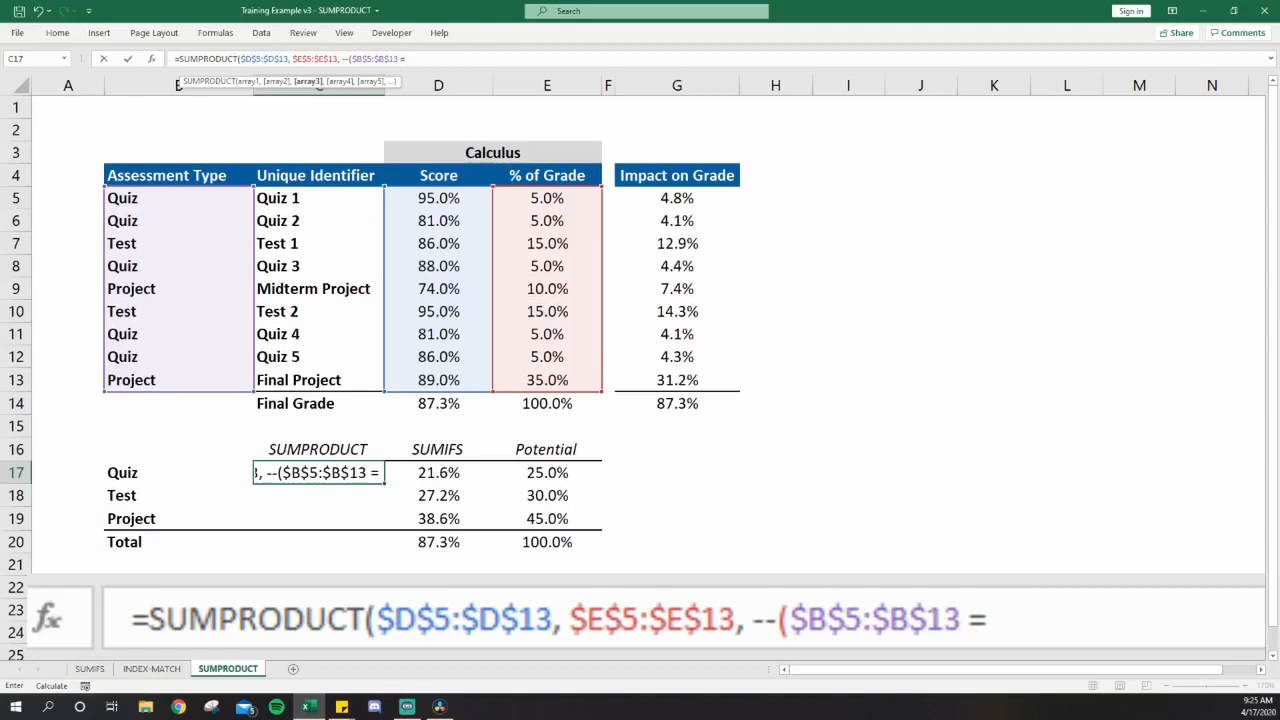
pyautogui.press('Left')
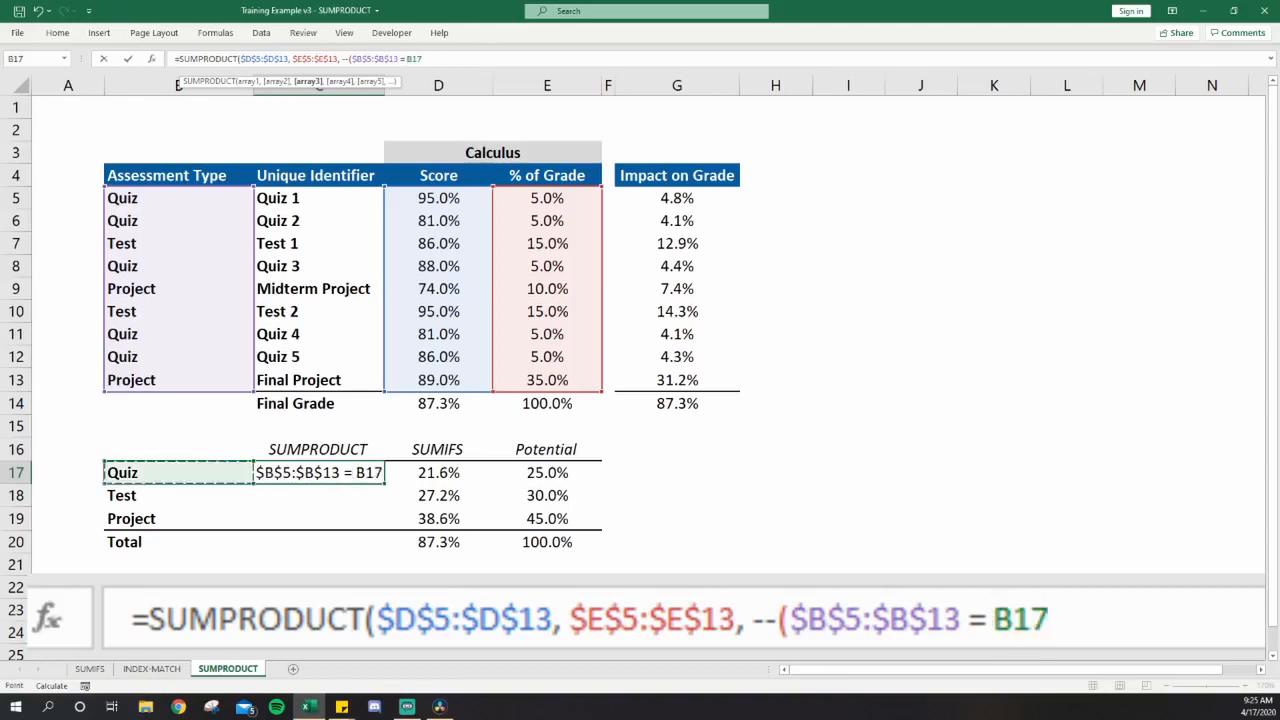
pyautogui.press('F4')
pyautogui.press('F4')
pyautogui.press('F4')
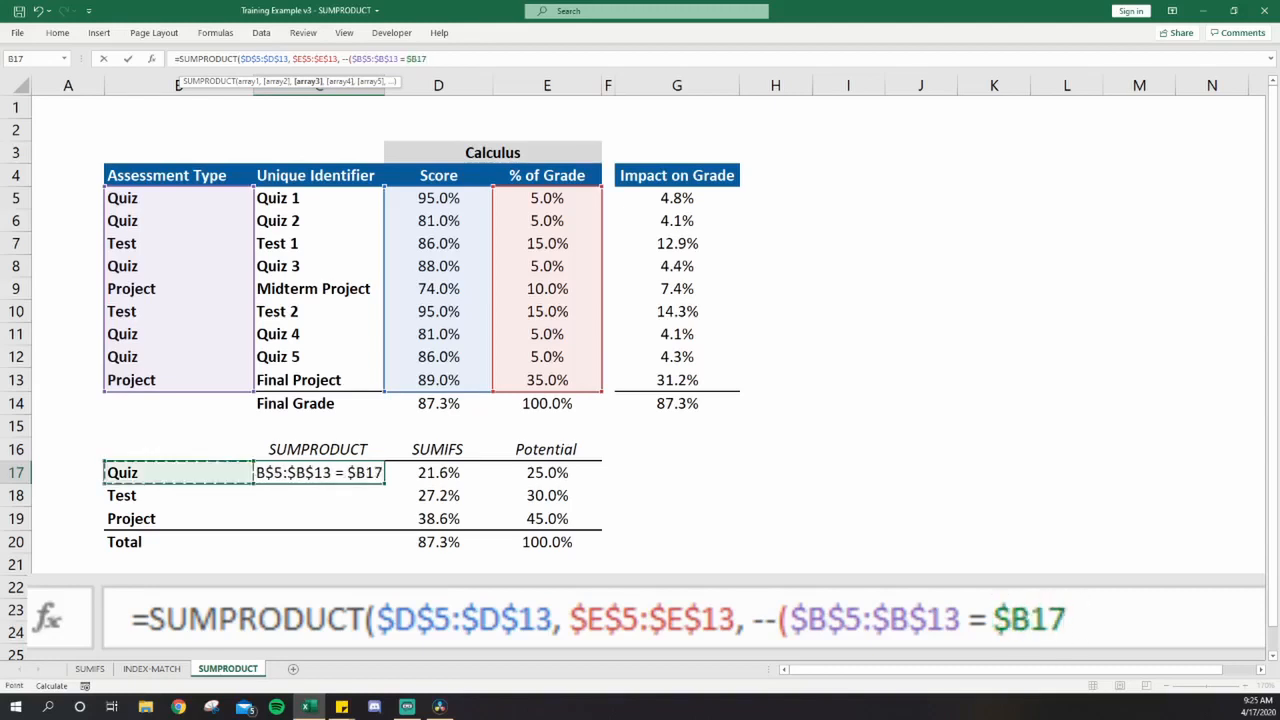
pyautogui.write(')')
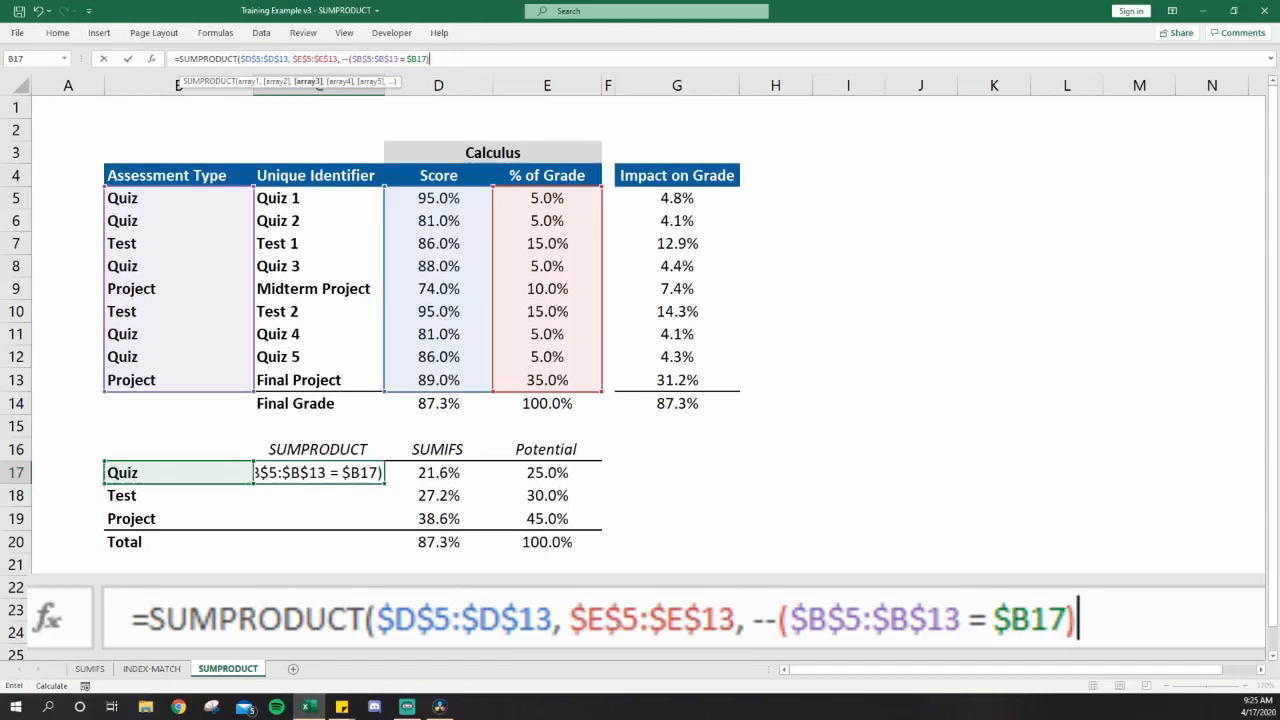
pyautogui.write(')')
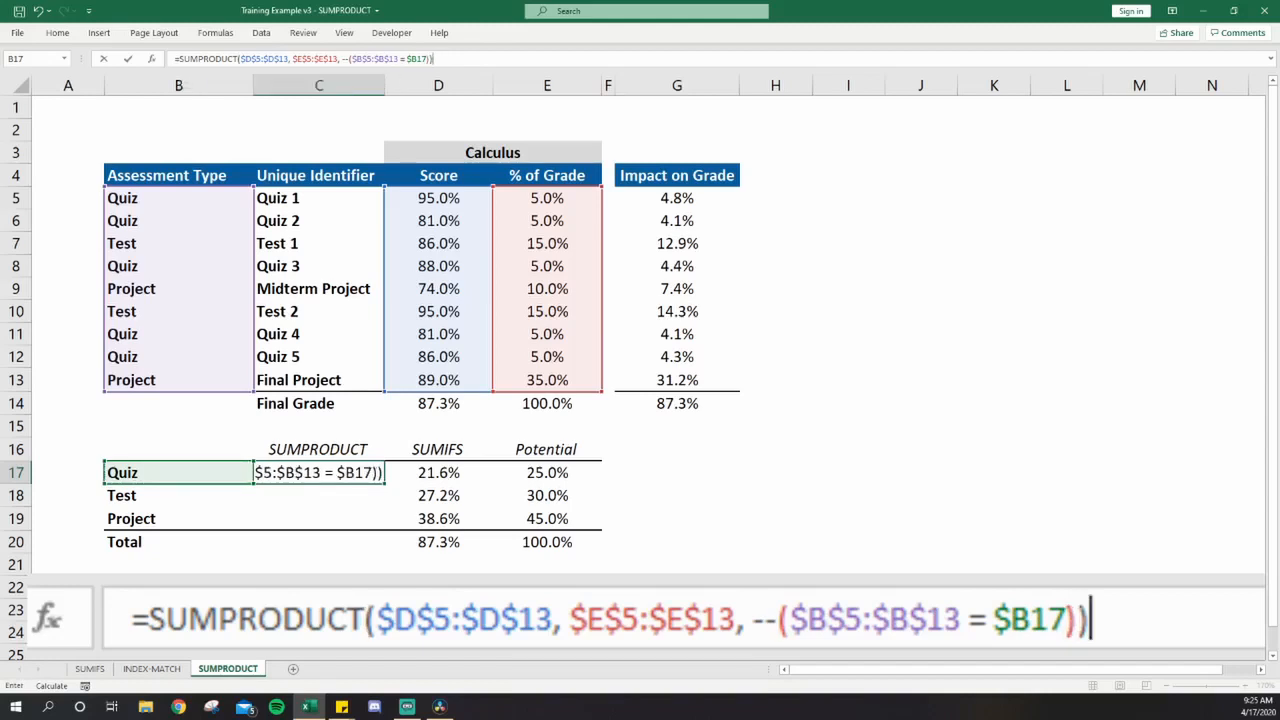
pyautogui.hotkey('ctrl', 'Return')
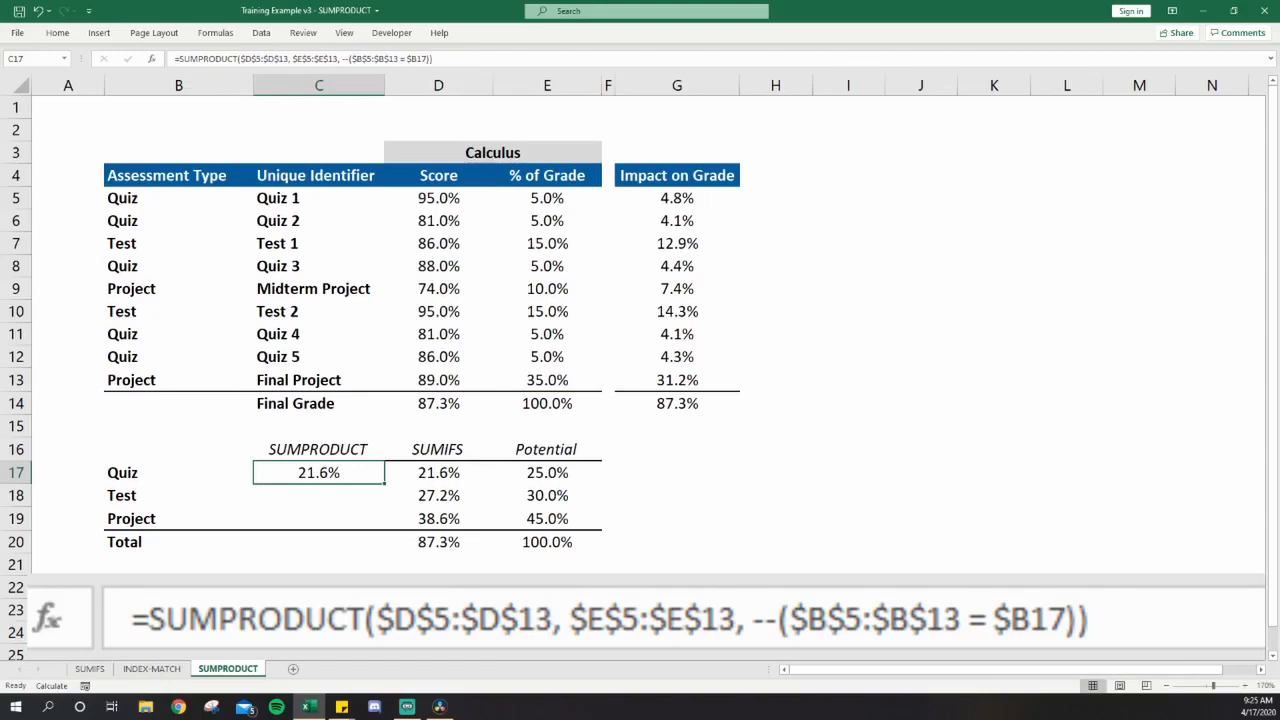
# Step: Copy the Quiz SUMPRODUCT formula from C17 down to the Test and Project rows, C18:C19
pyautogui.press('Right')
pyautogui.press('Left')
pyautogui.hotkey('ctrl', 'c')
pyautogui.hotkey('shift', 'Down')
pyautogui.hotkey('shift', 'Down')
pyautogui.hotkey('ctrl', 'v')
# Step: Copy the SUMIFS column's total formula from D20 into C20 to total the SUMPRODUCT column
pyautogui.press('Down')
pyautogui.press('Down')
pyautogui.press('Down')
pyautogui.press('Right')
pyautogui.hotkey('ctrl', 'c')
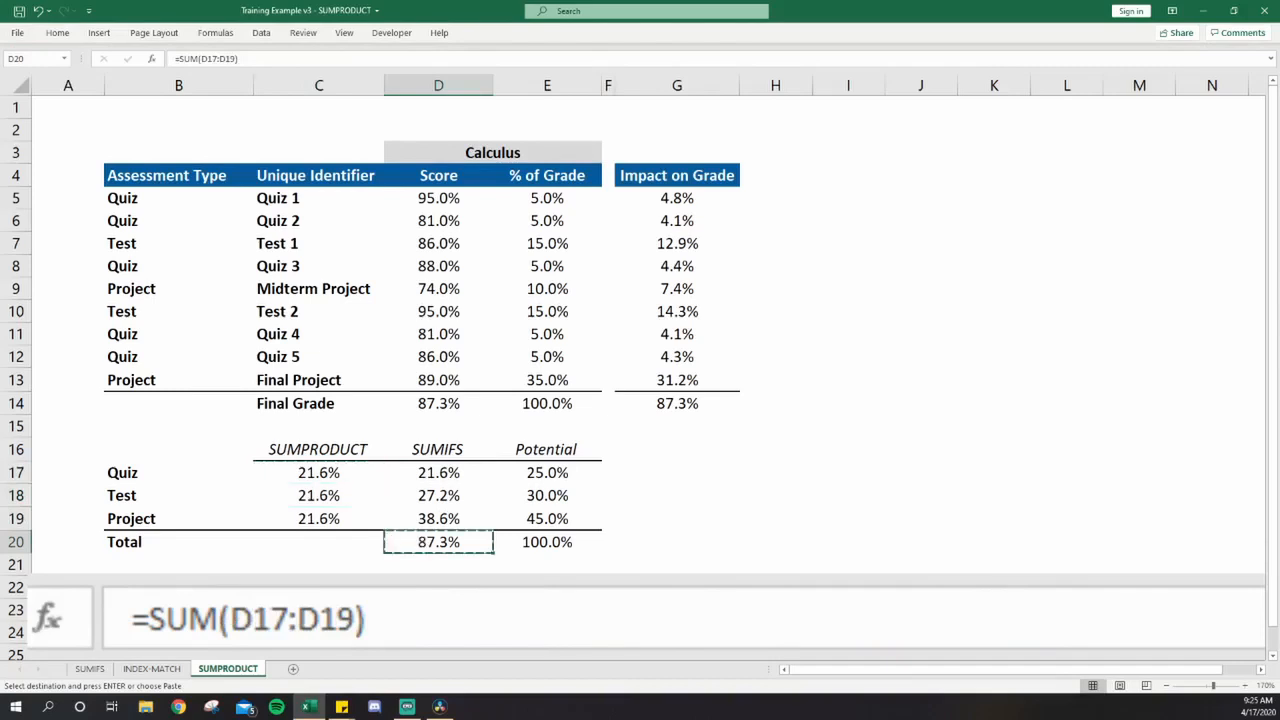
pyautogui.press('Left')
pyautogui.hotkey('ctrl', 'v')
pyautogui.press('Escape')
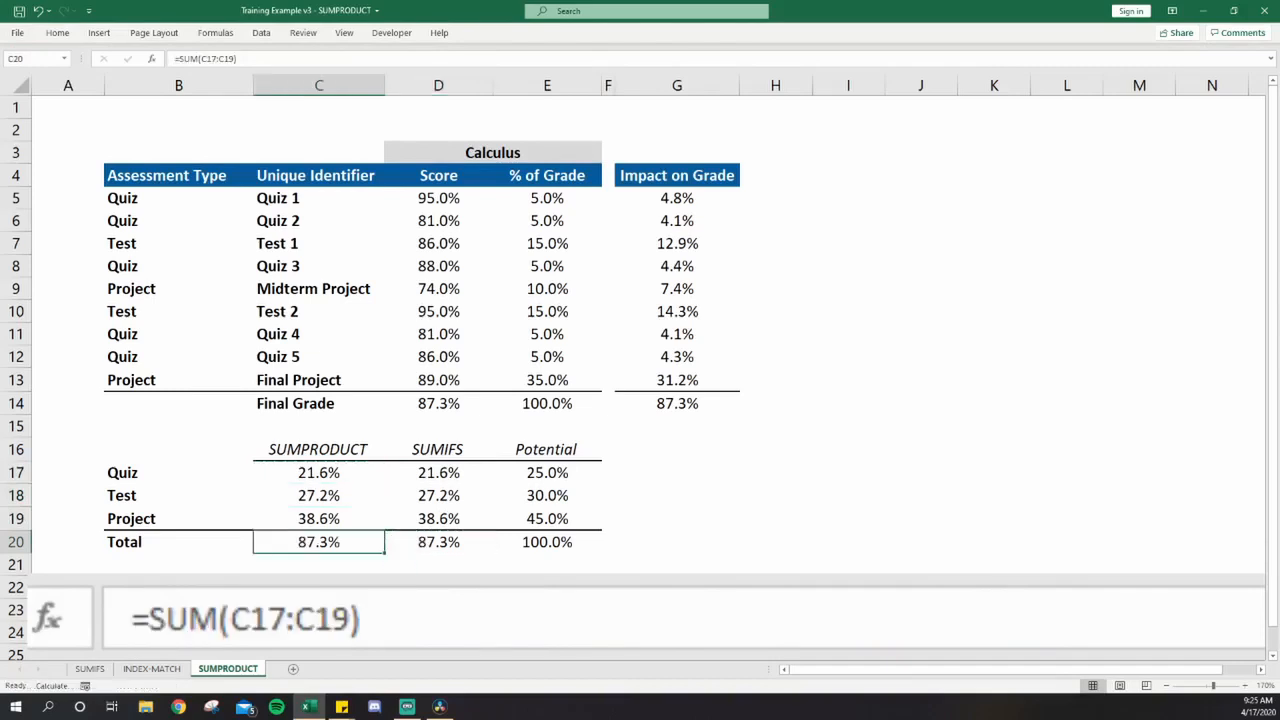
pyautogui.press('Right')
pyautogui.press('Left')
pyautogui.press('Right')
pyautogui.press('Left')
pyautogui.press('Down')
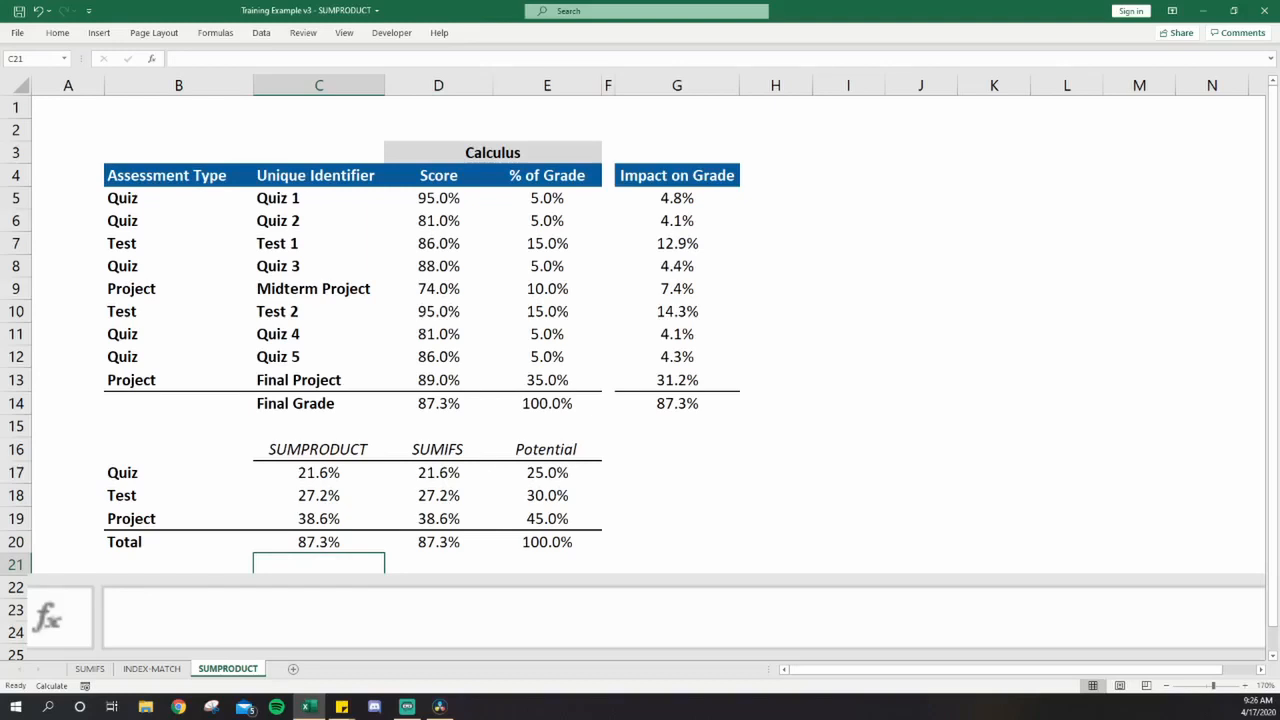
# Step: Try appending another double-negated criterion (, --) to the SUMPRODUCT formula in C17 and discard the edit
pyautogui.press('Up')
pyautogui.press('Up')
pyautogui.press('Up')
pyautogui.press('Up')
pyautogui.press('F2')
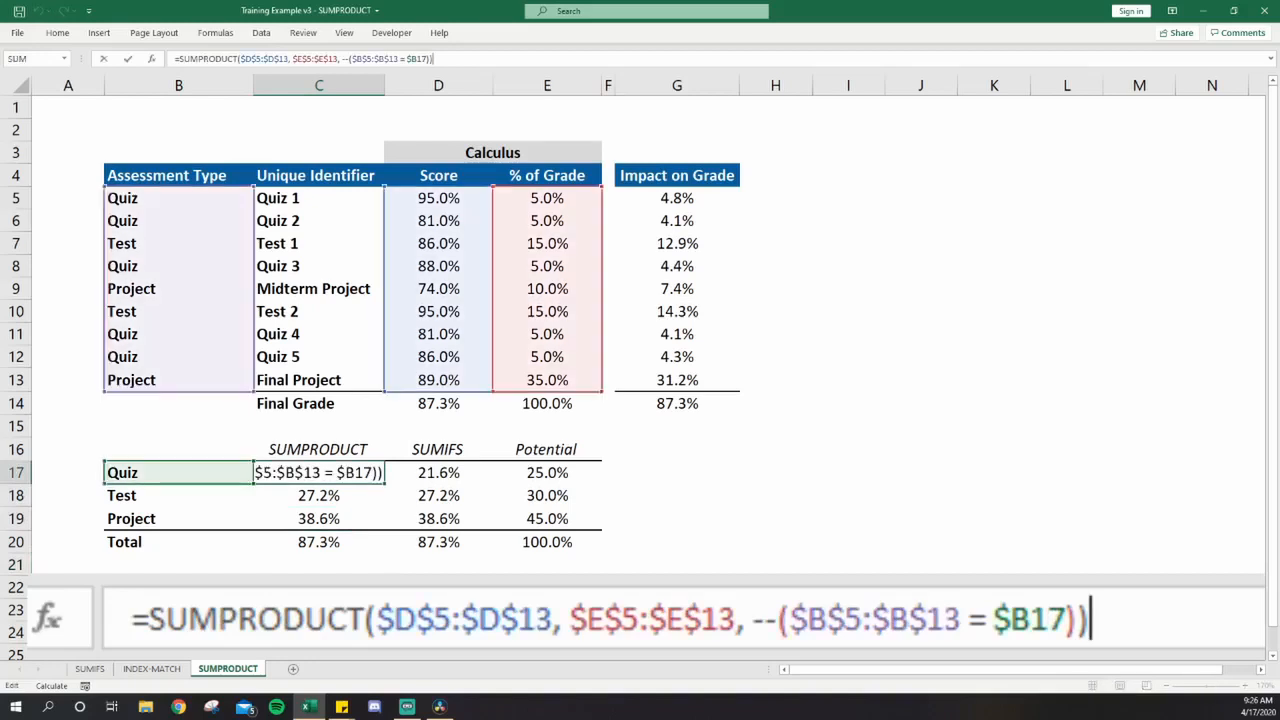
pyautogui.write(', --')
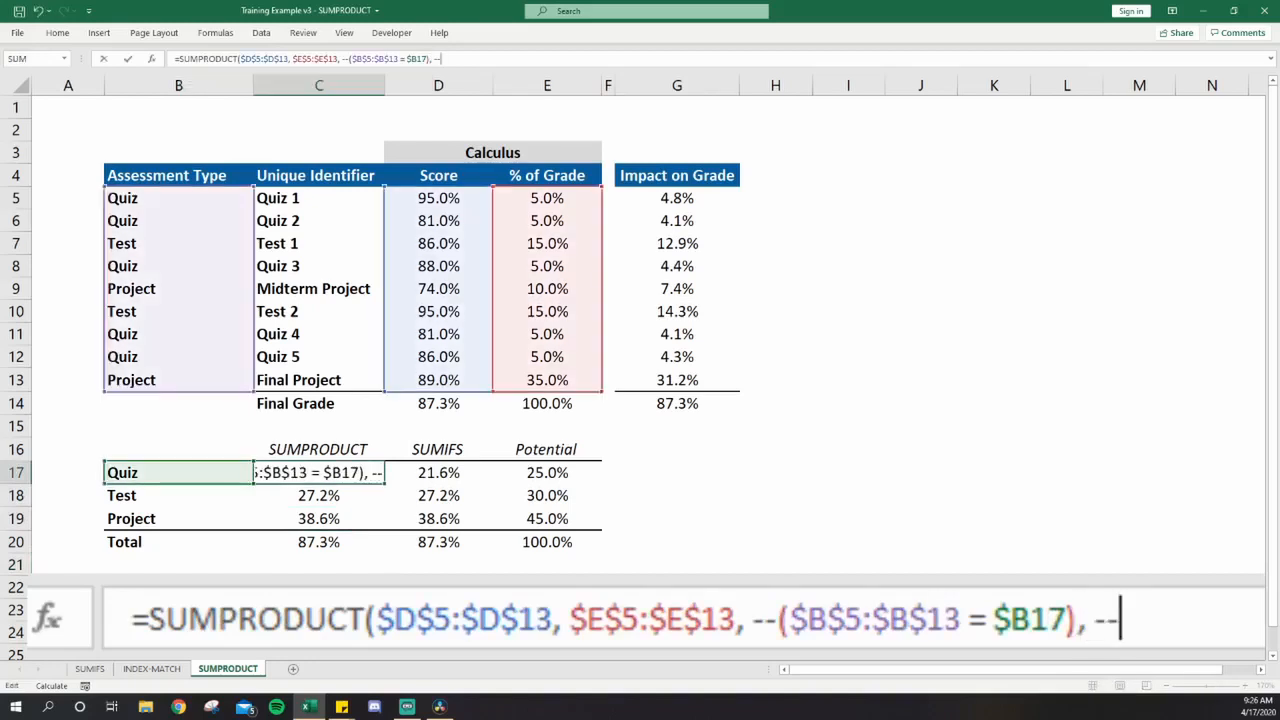
pyautogui.press('Escape')
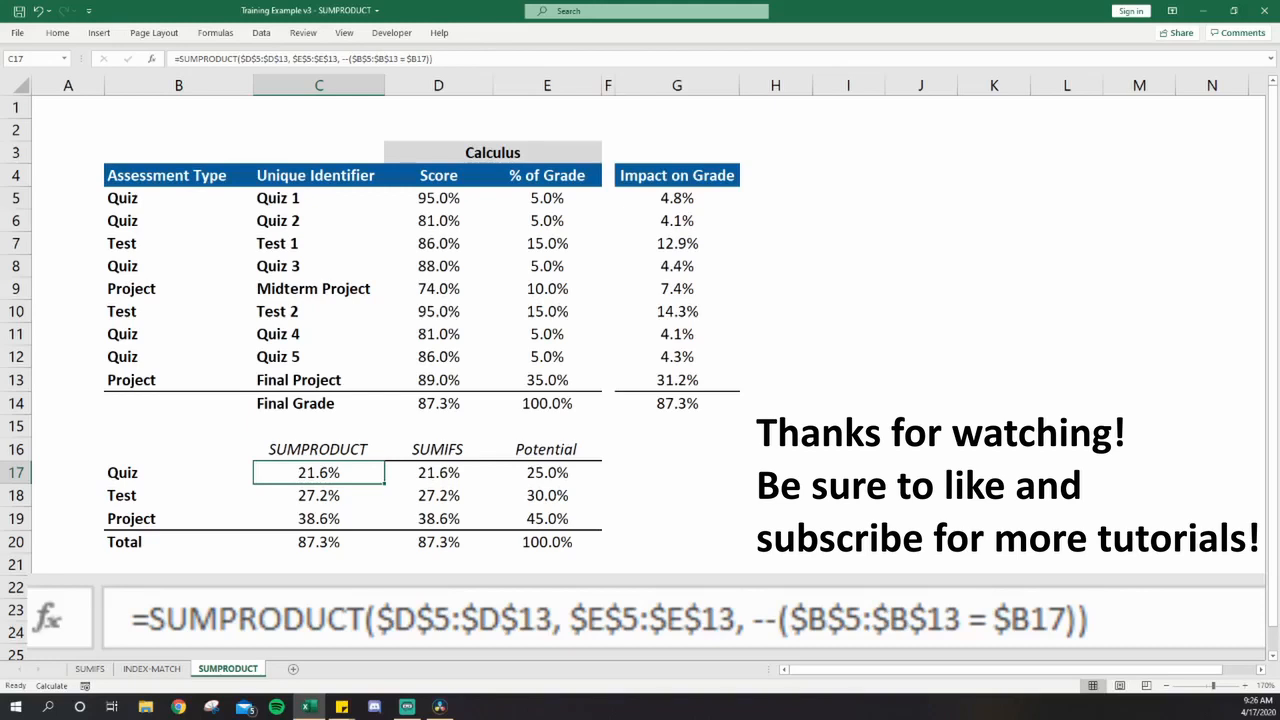
pyautogui.hotkey('alt', 'Tab')
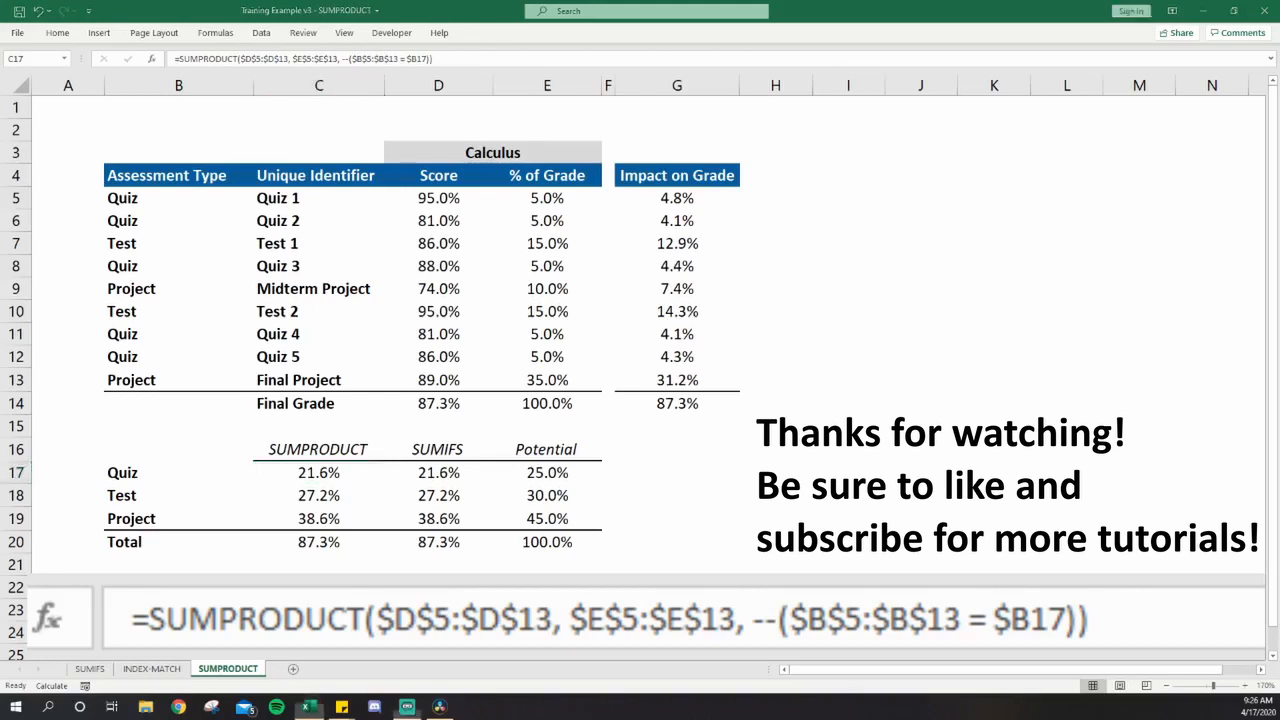